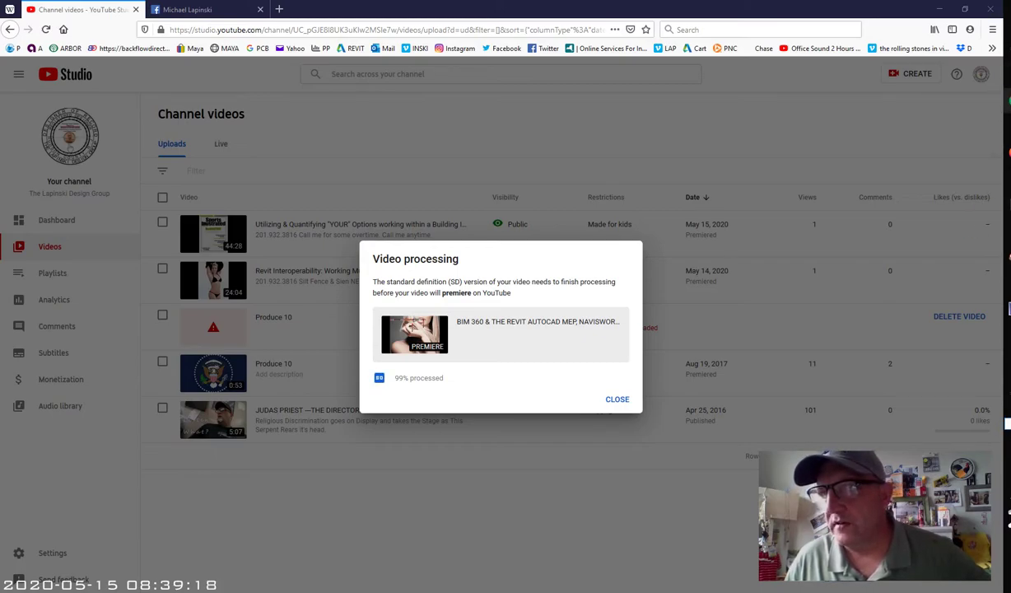
Step: Launch Revit 2020 from the Start menu while the NIST time tab is showing
key(super)
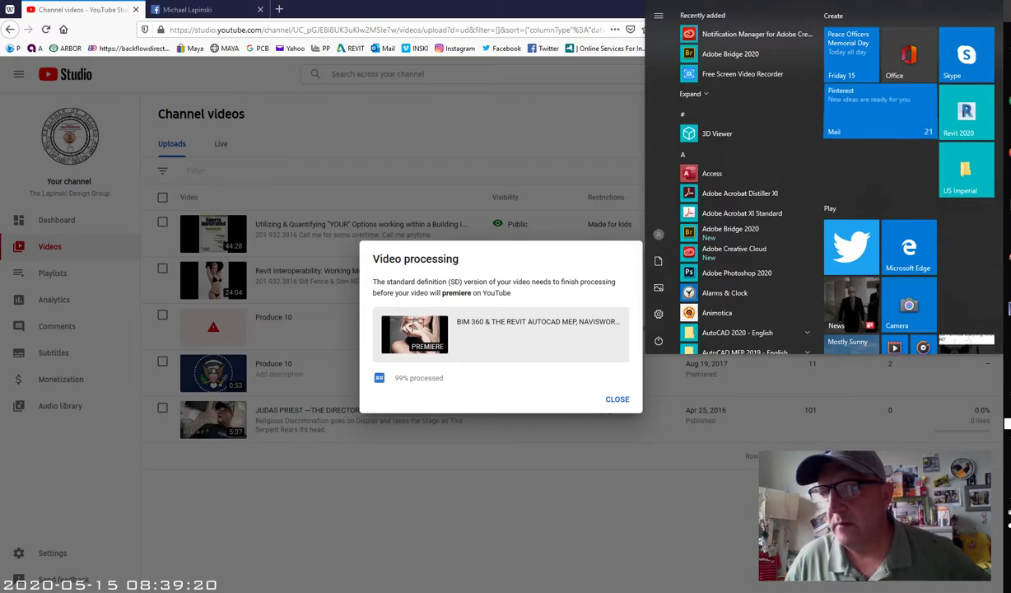
click(972, 104)
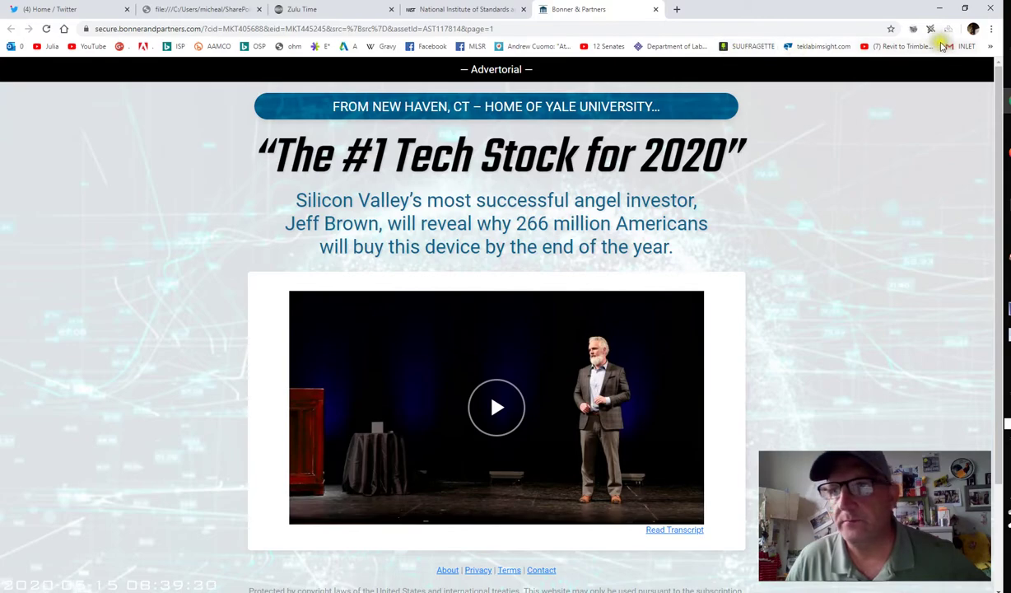
click(485, 10)
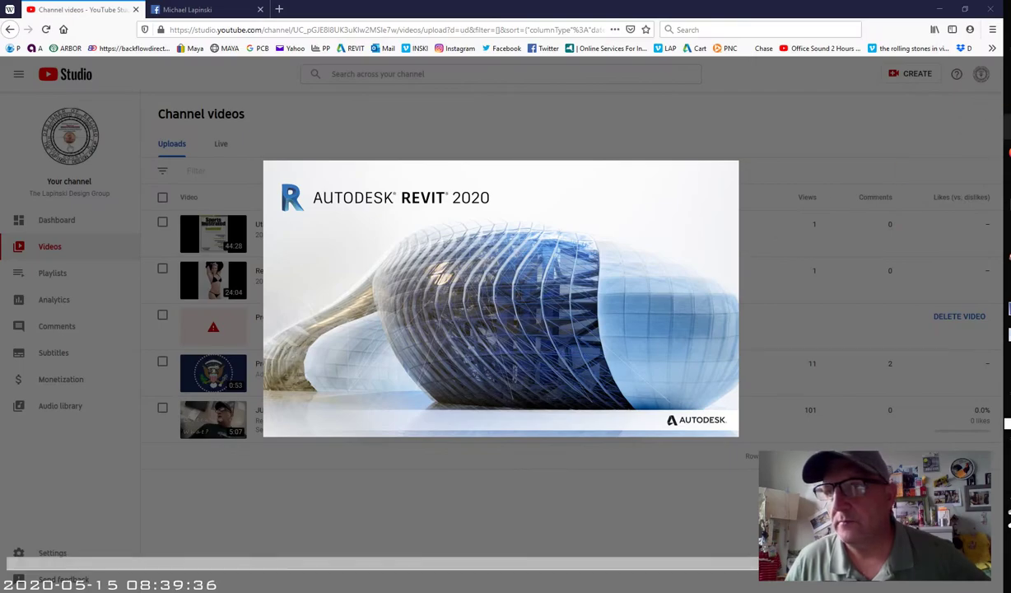
Step: Back in YouTube Studio, close the extra second tab and the Snipping Tool window
key(alt+Tab)
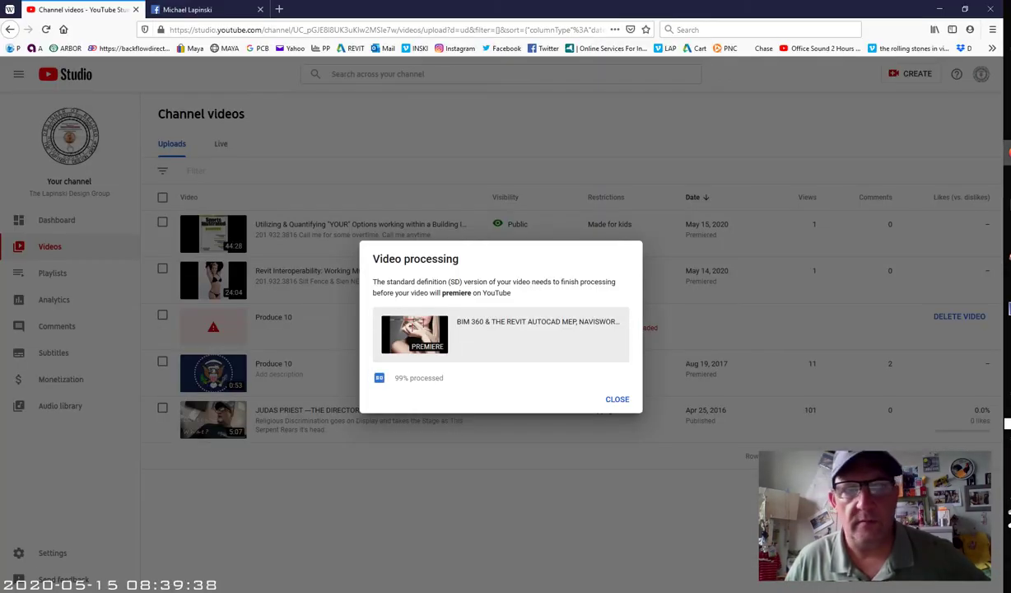
click(260, 10)
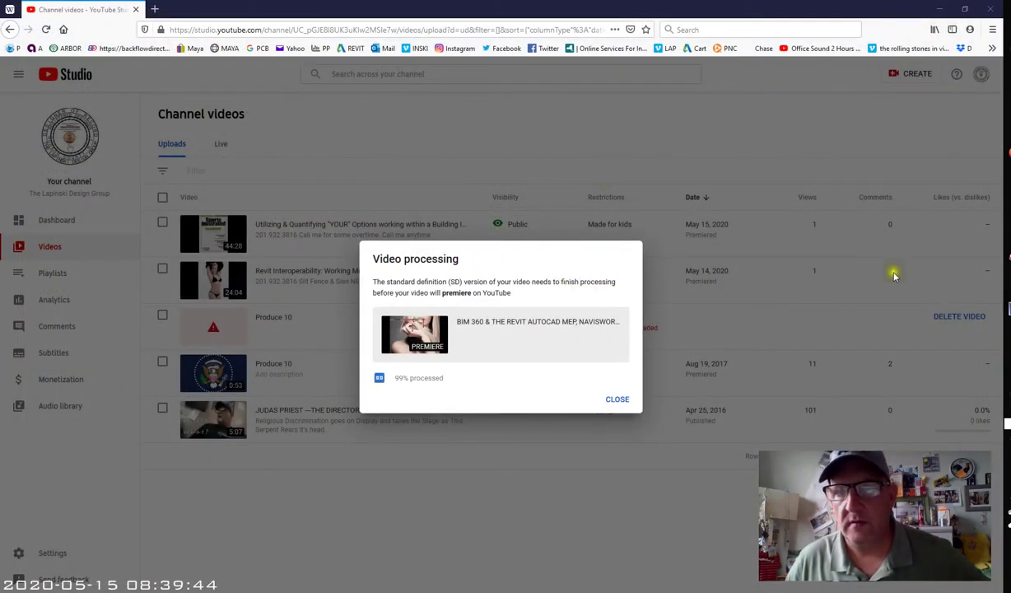
key(alt+Tab)
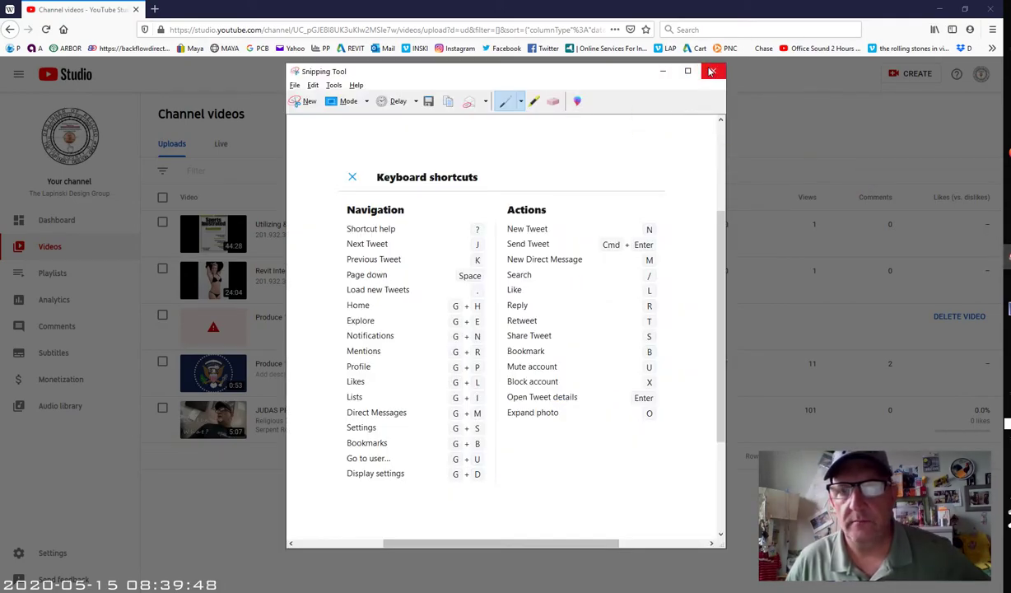
click(712, 72)
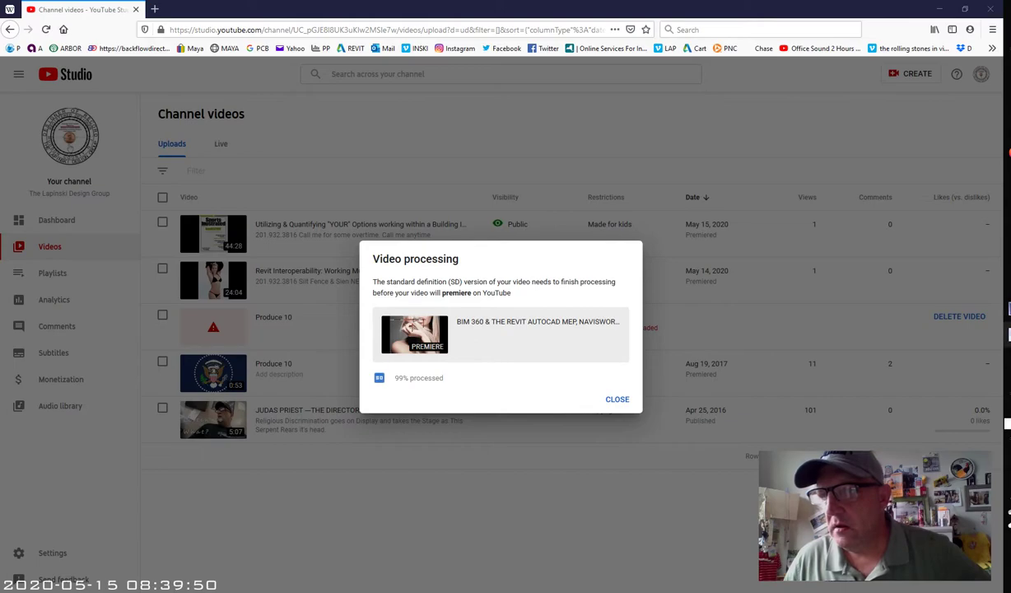
Step: Switch to the Revit 2020 window showing its Home screen of recent models and families
mouse_move(1008, 321)
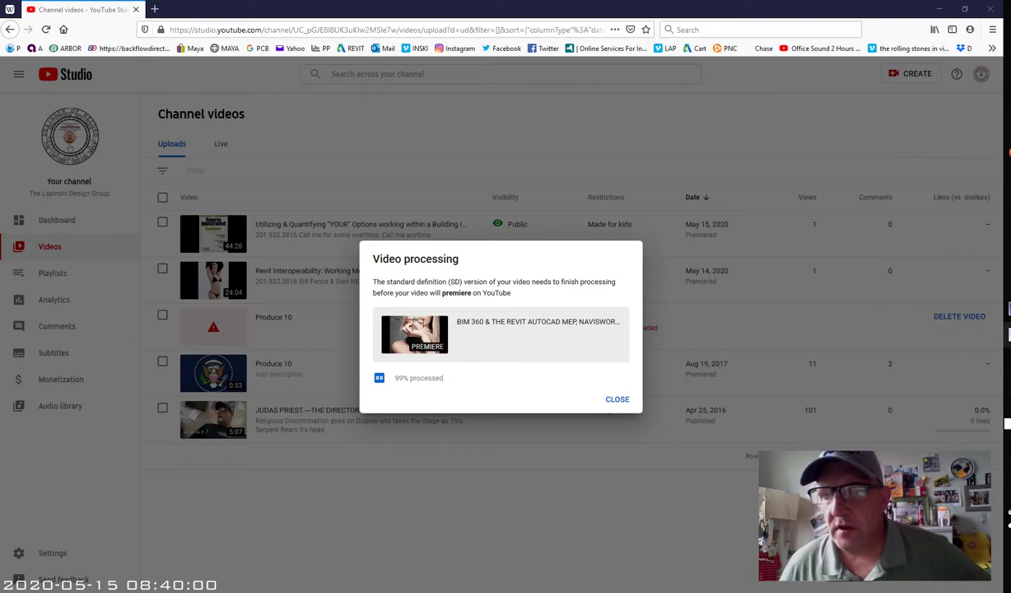
click(942, 307)
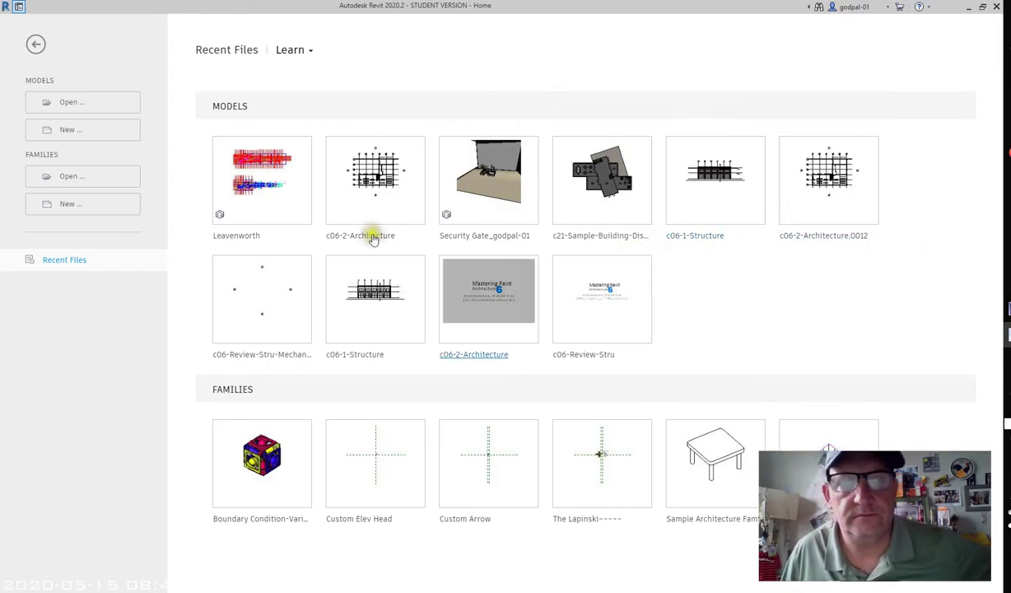
Step: Open the Leavenworth model from Recent Files, confirming creation of a new local copy
click(271, 202)
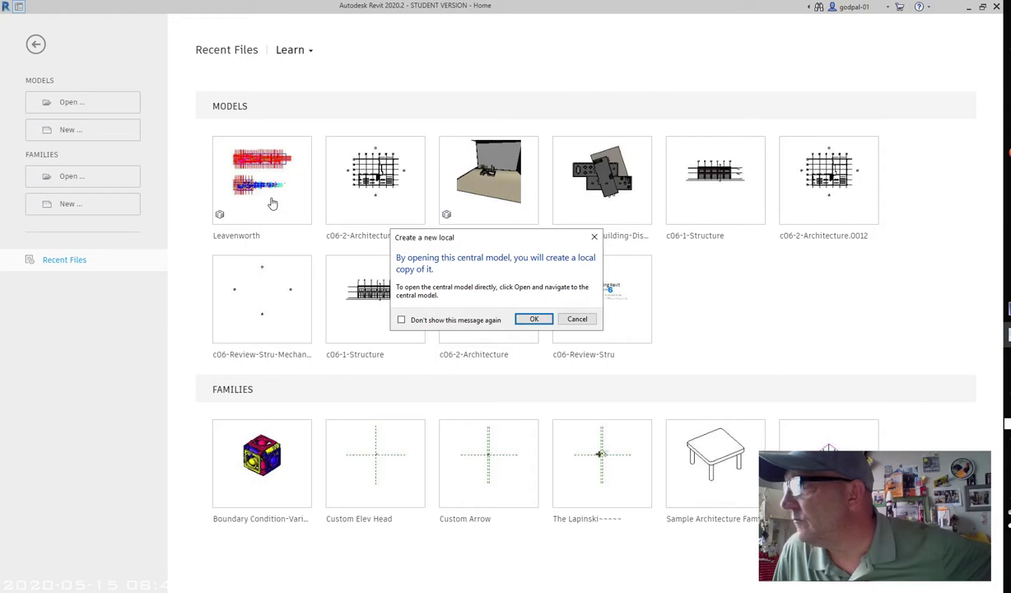
click(527, 320)
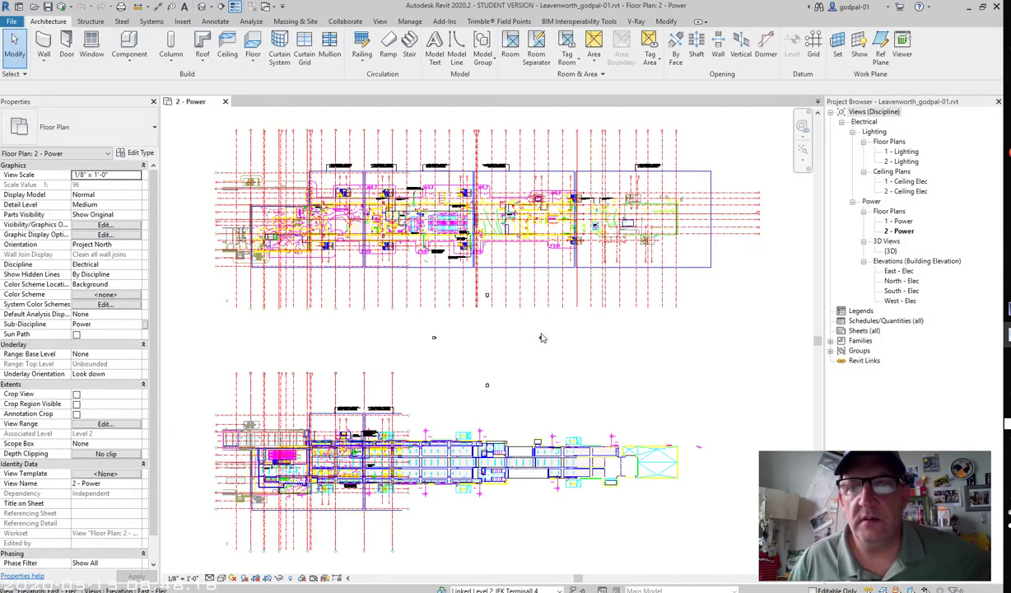
Step: Select the linked VPL-L1.dwg and list its available worksets in the Properties palette
click(553, 269)
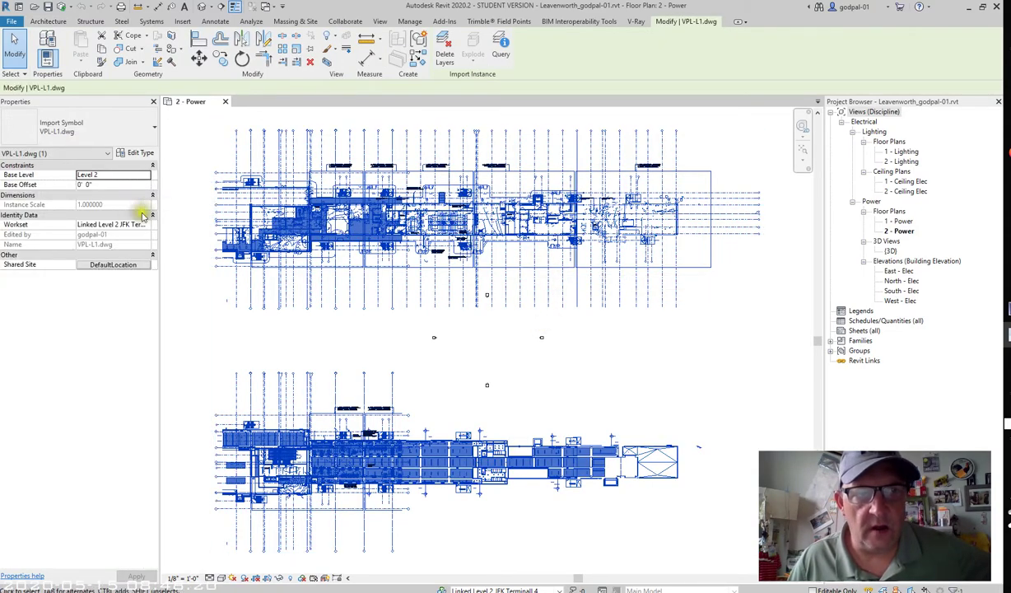
click(150, 225)
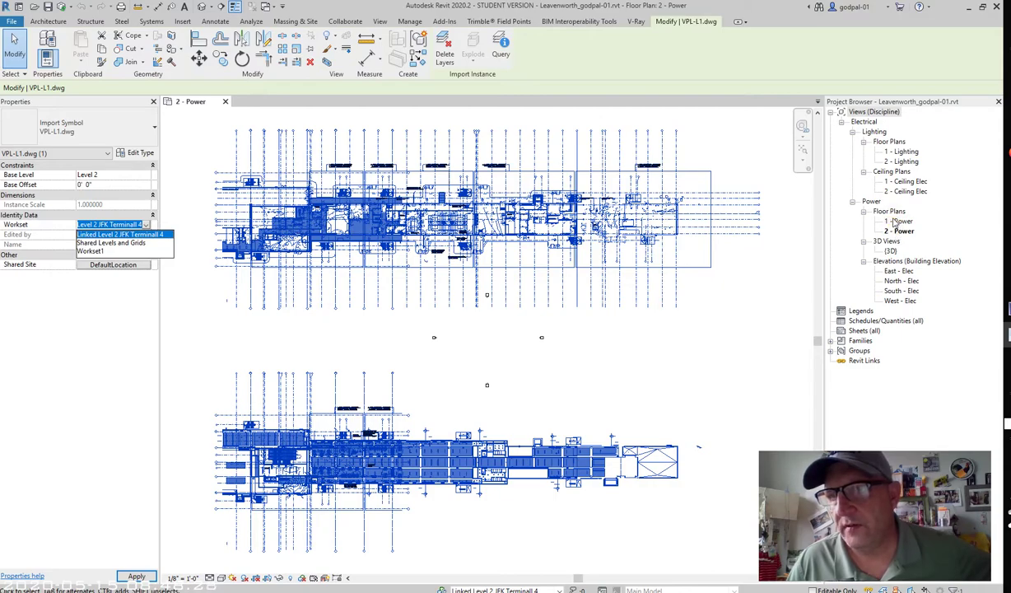
Step: Open the 1 - Power, 1 - Ceiling Elec, 1 - Lighting and default {3D} views from the Project Browser
double_click(897, 221)
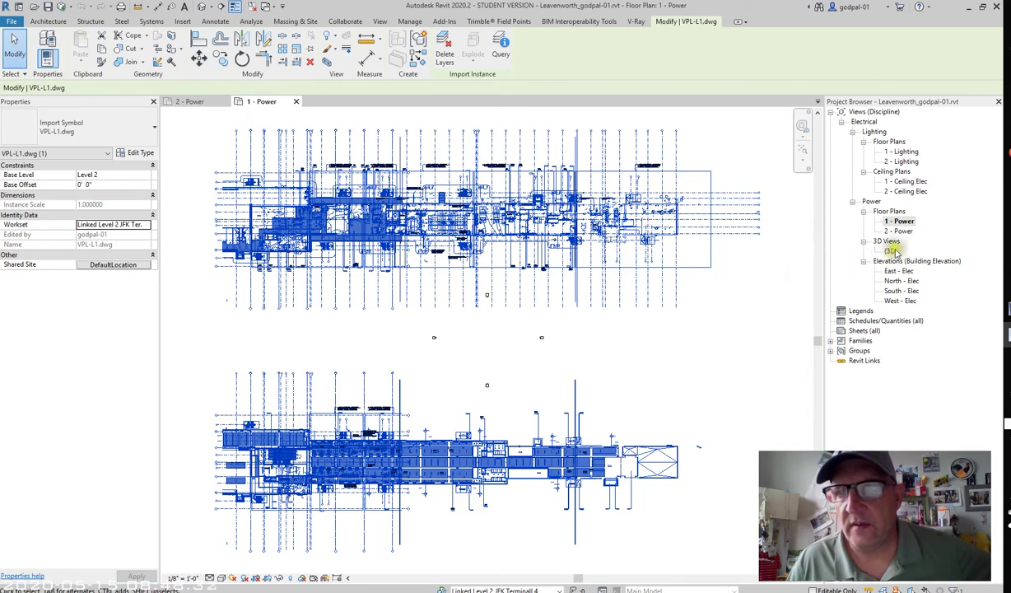
click(898, 232)
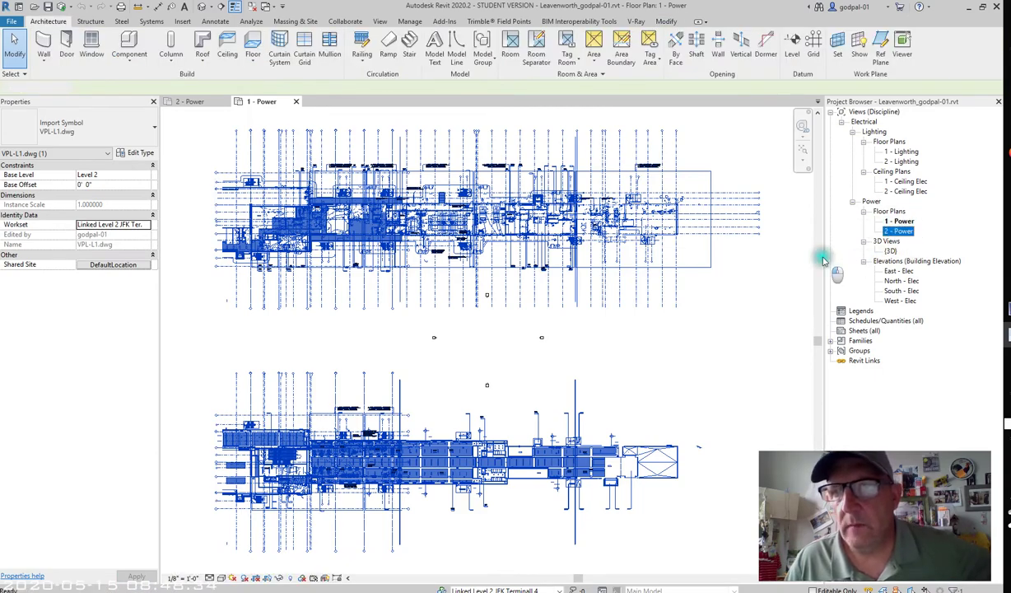
double_click(905, 182)
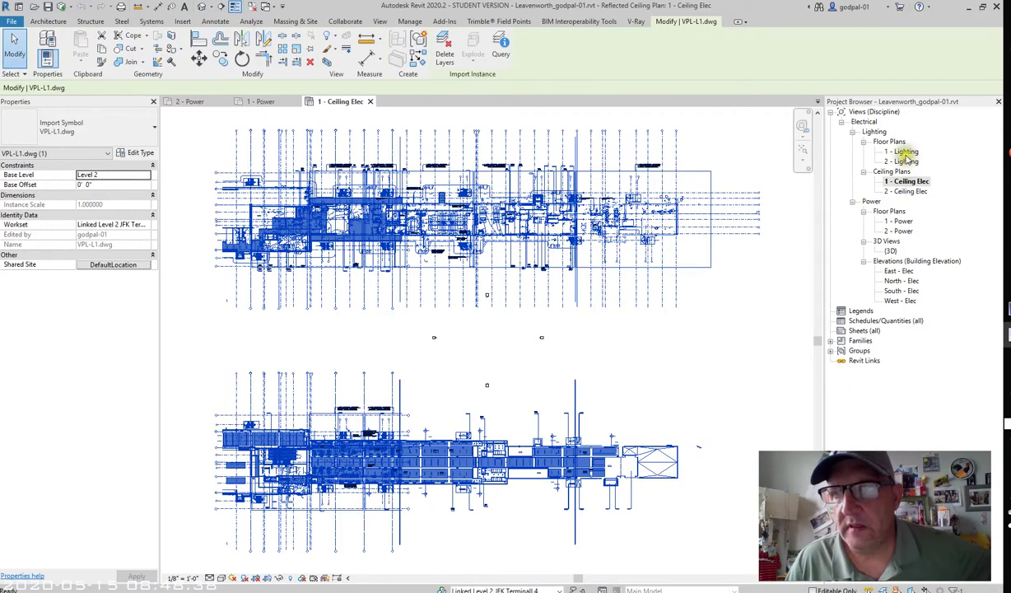
click(901, 152)
double_click(903, 153)
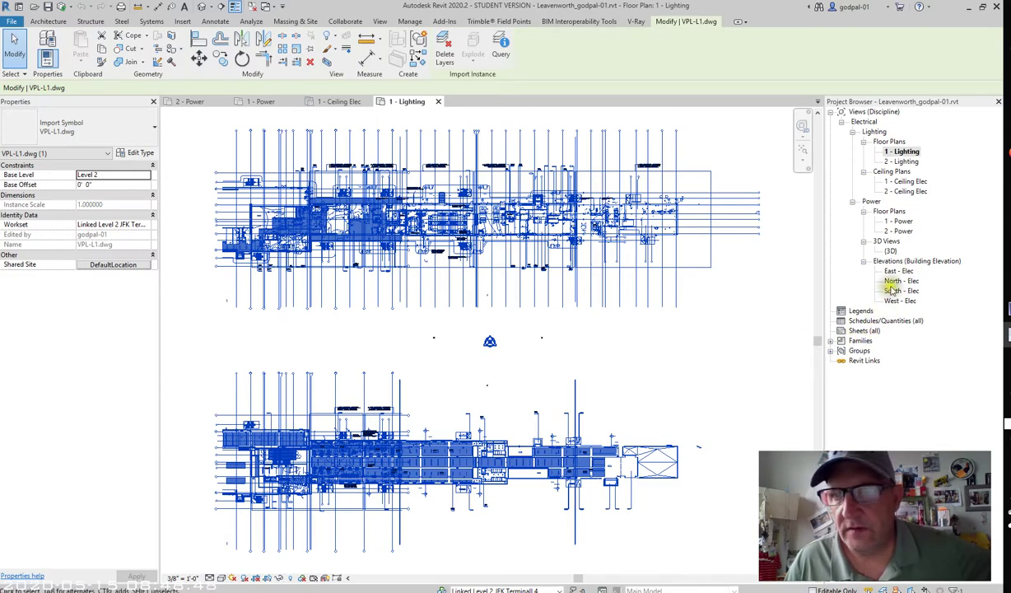
click(890, 251)
double_click(890, 251)
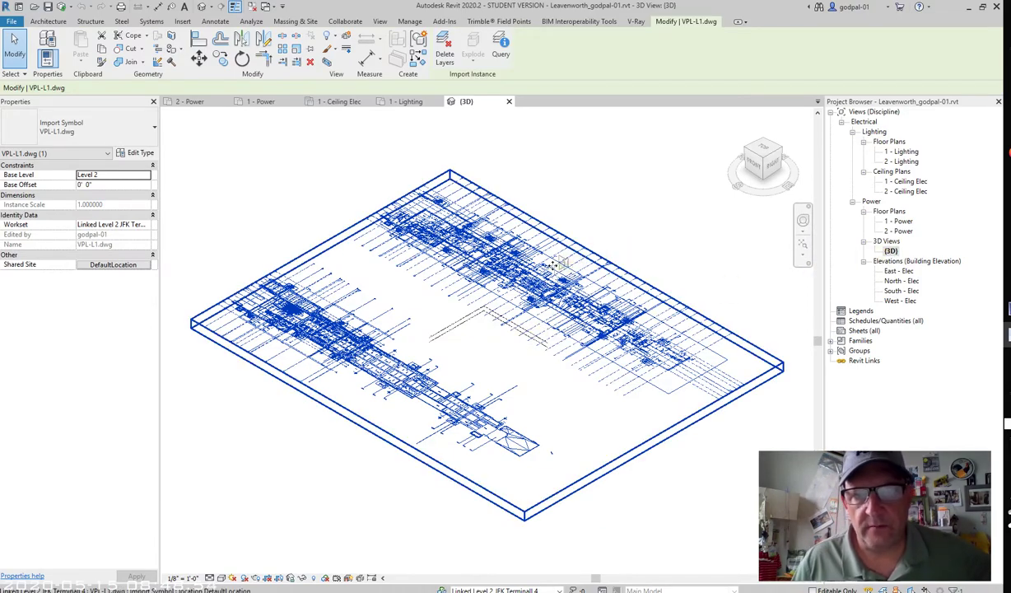
Step: Zoom in, deselect the drawing, and orbit to side, back and front views with the ViewCube
scroll(560, 263, up, 3)
scroll(557, 251, up, 4)
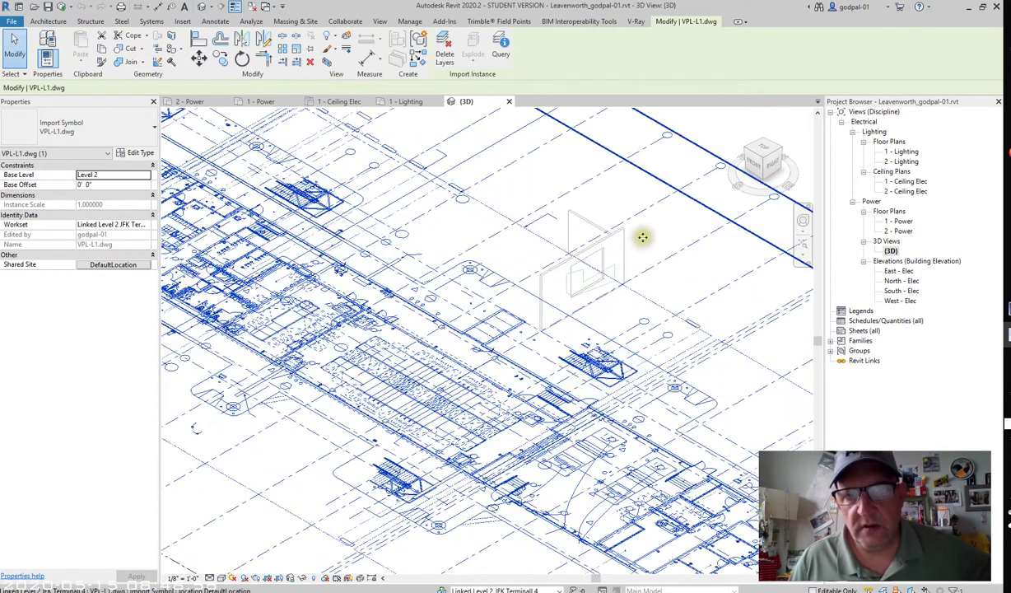
click(613, 311)
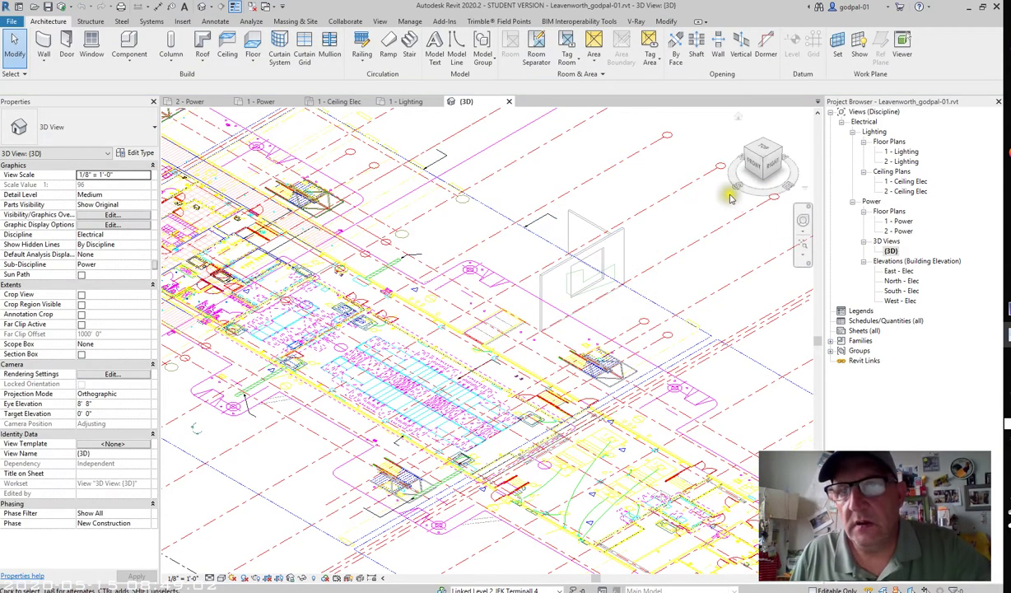
click(752, 164)
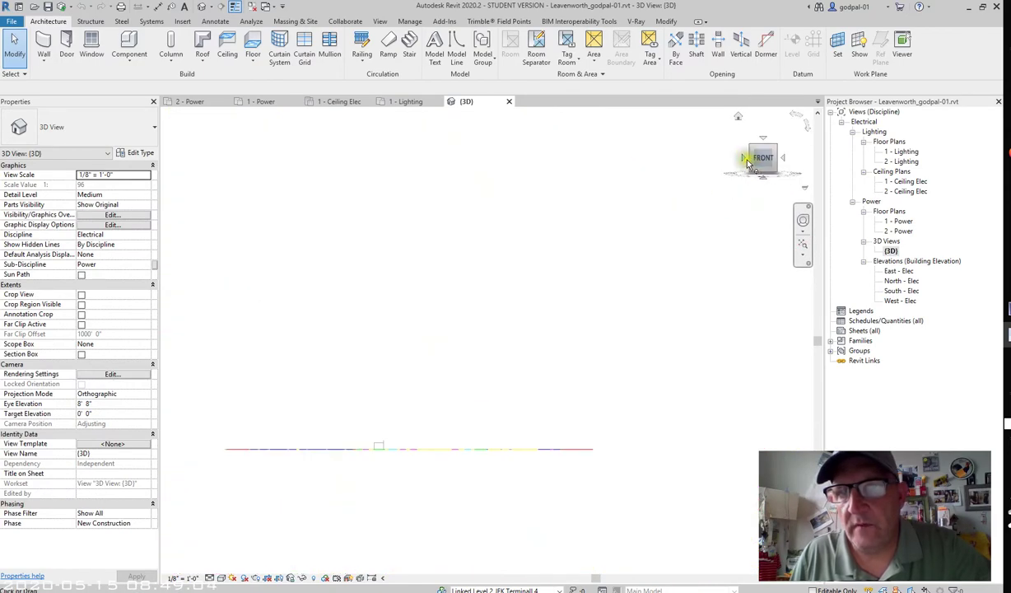
click(747, 161)
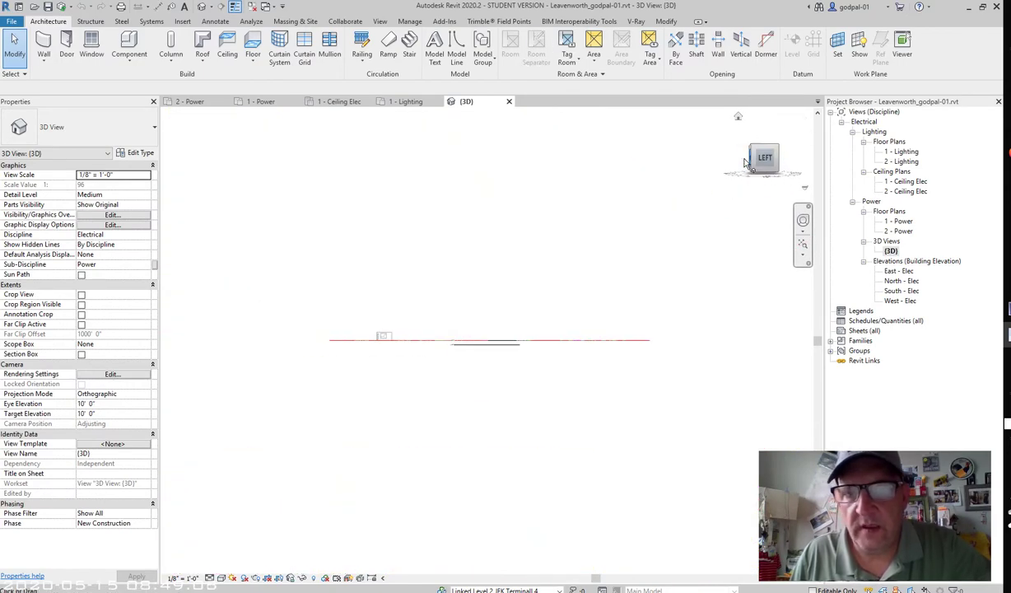
click(743, 159)
click(744, 159)
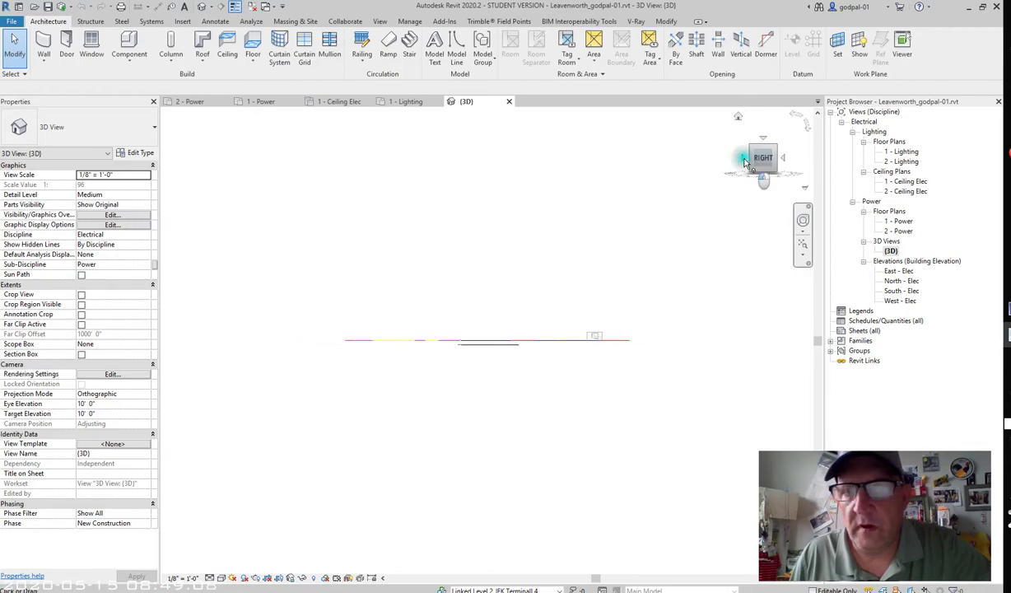
click(743, 158)
Step: Return to the Home isometric, then orbit through several ViewCube corner views
click(737, 117)
click(775, 151)
click(763, 157)
click(764, 158)
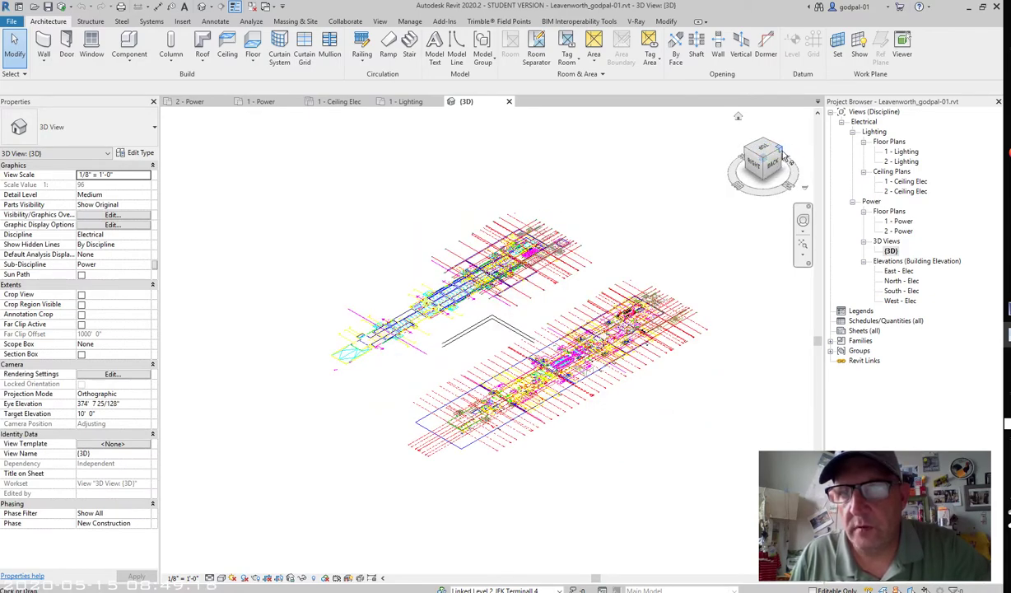
click(751, 147)
click(784, 156)
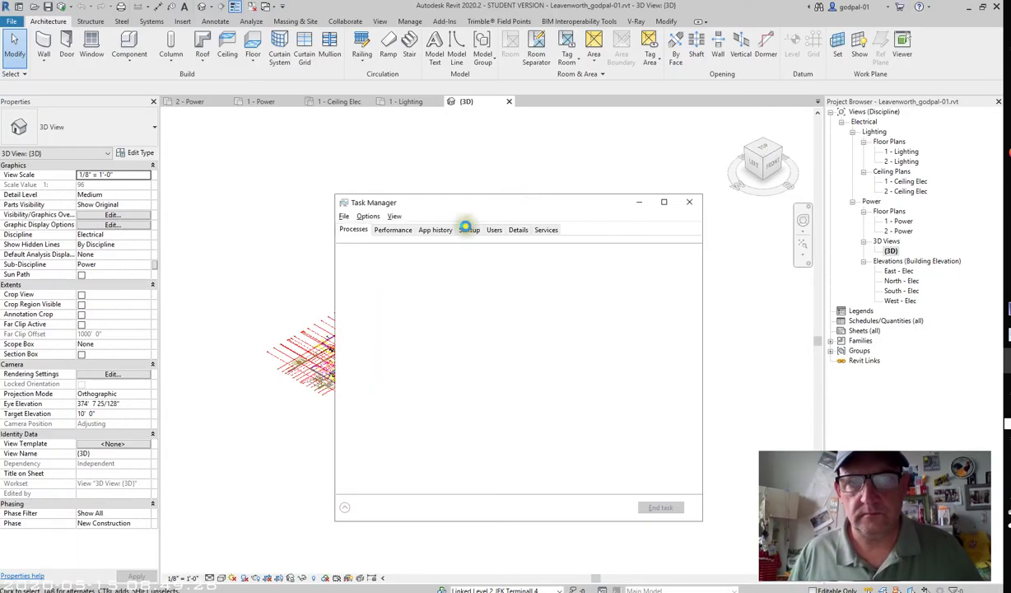
Step: Show CPU performance in a maximized Task Manager and launch Resource Monitor
click(394, 229)
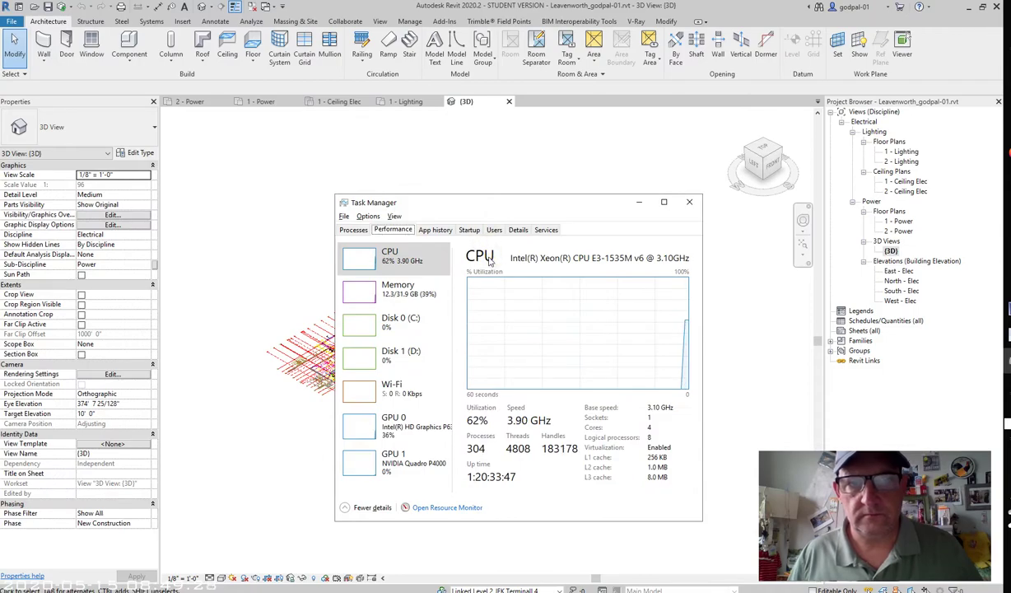
click(663, 202)
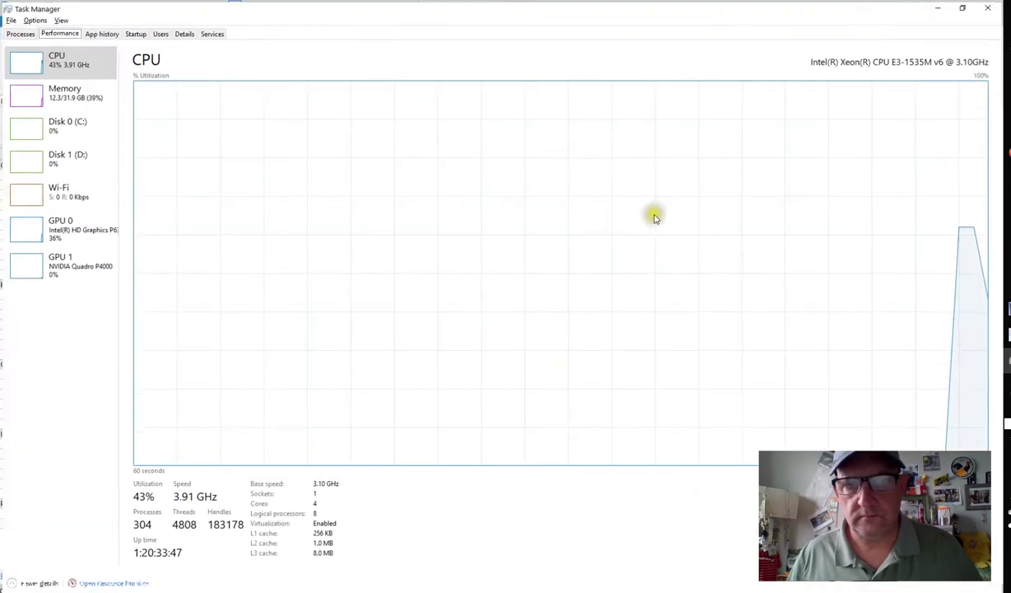
click(107, 583)
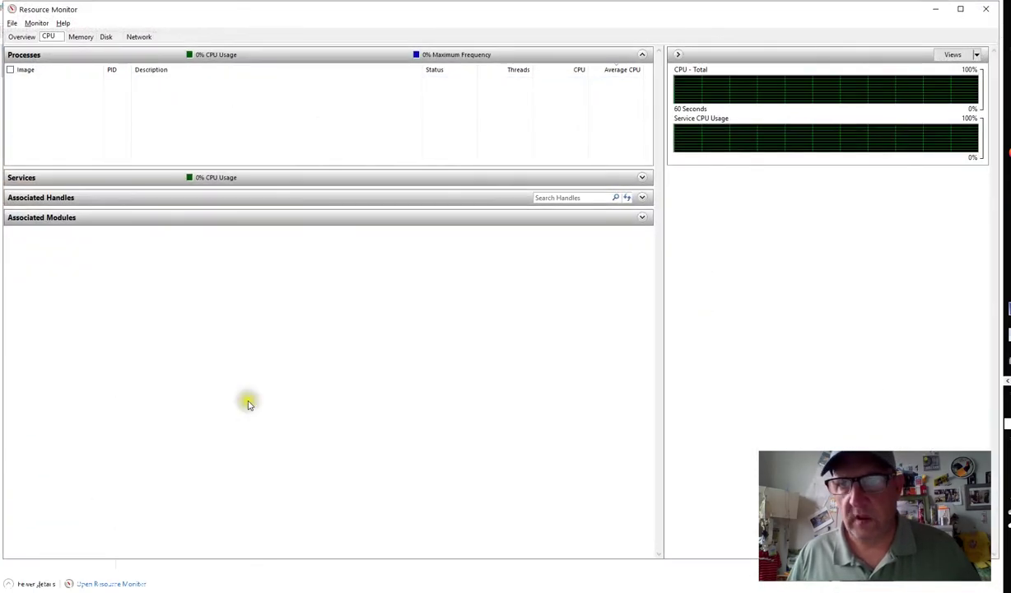
Step: Cycle through the Memory, Disk, Network and CPU pages, ending on the Overview page
click(80, 37)
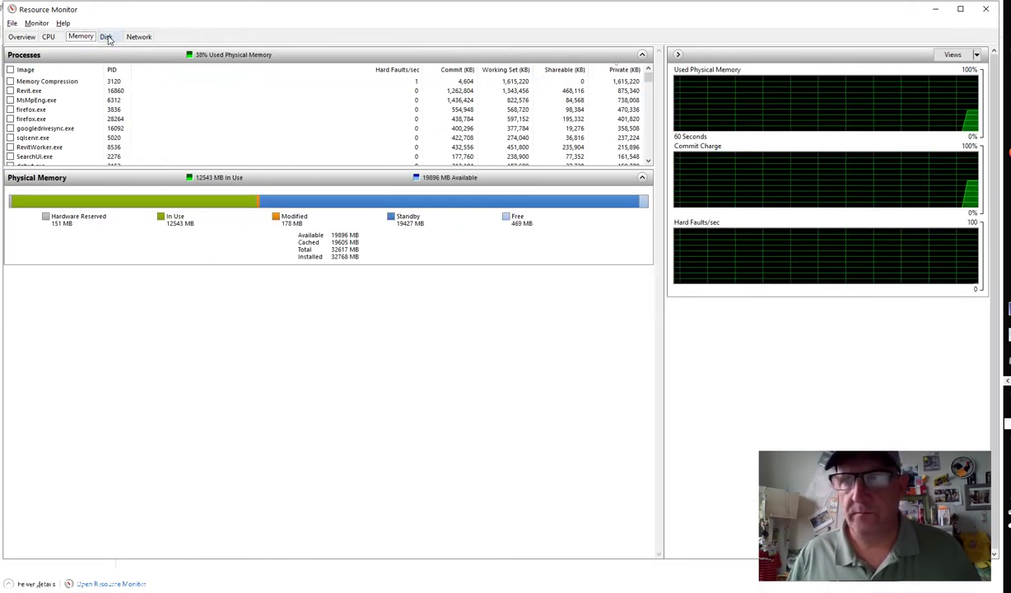
click(106, 37)
click(137, 37)
click(107, 37)
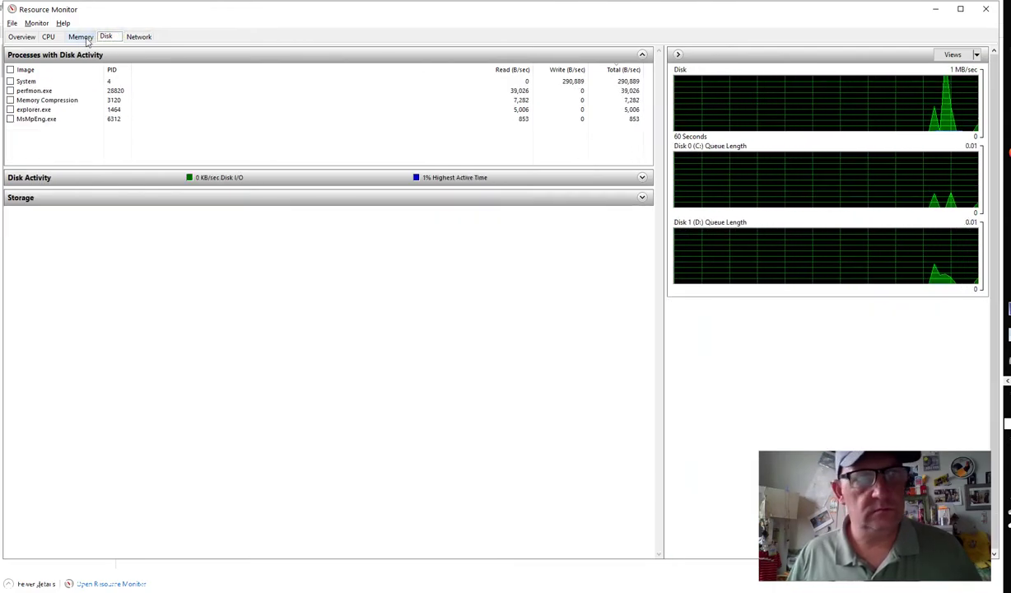
click(81, 37)
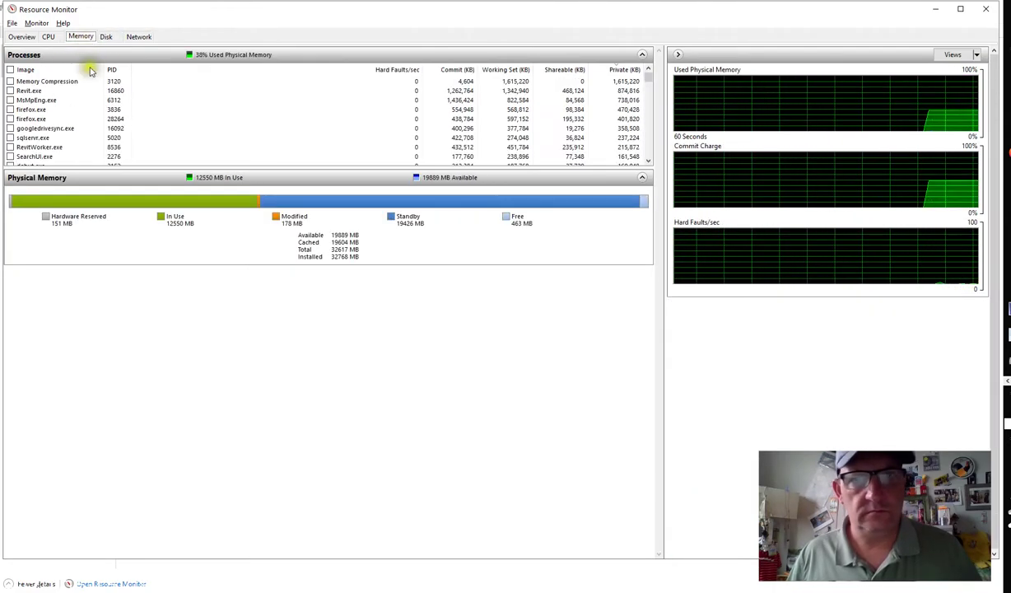
click(49, 37)
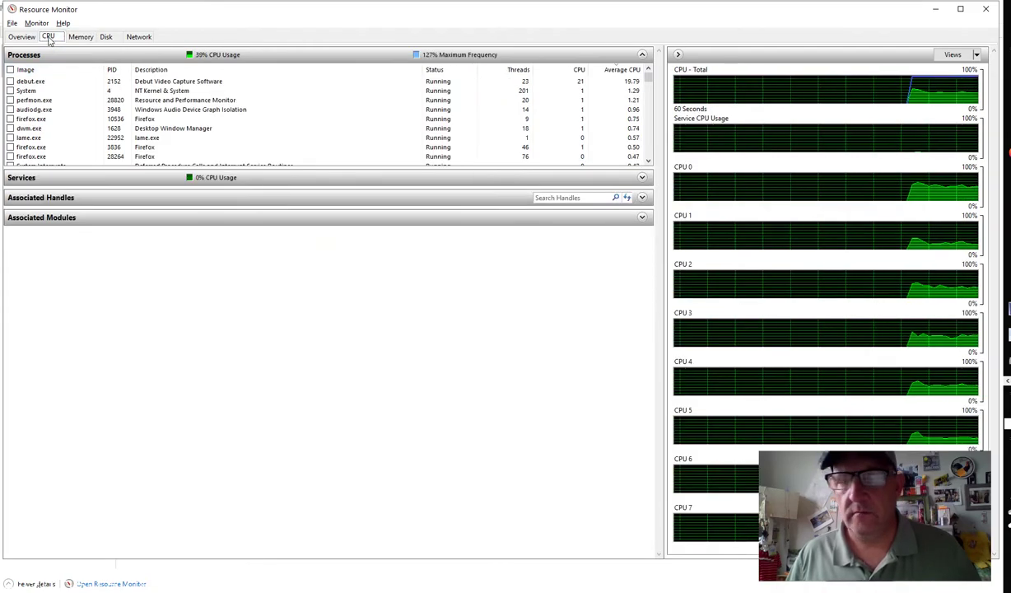
click(25, 38)
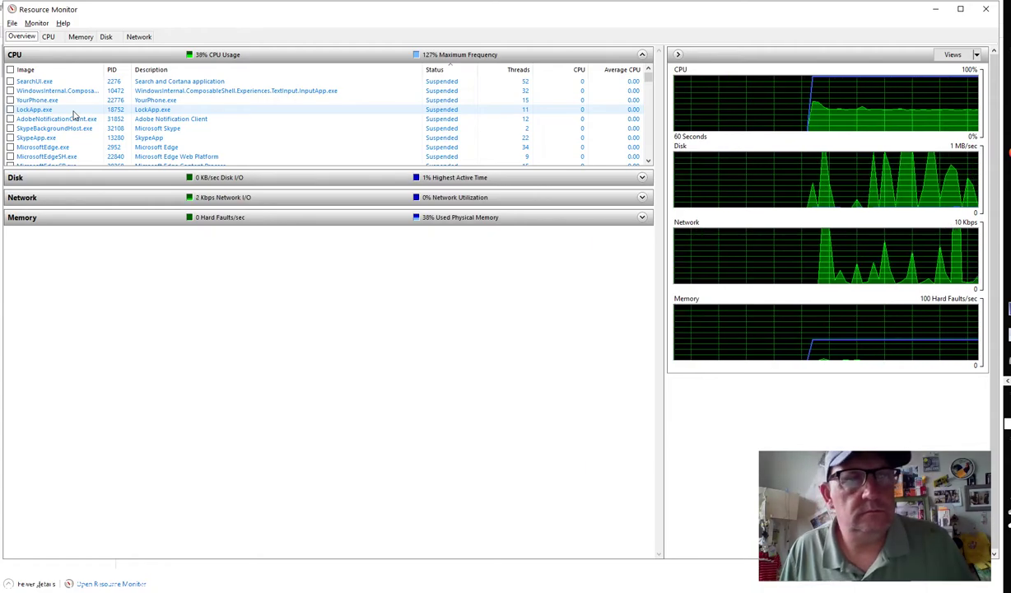
Step: Step through the Memory and Disk pages to the Network page with connections and listening ports
click(82, 37)
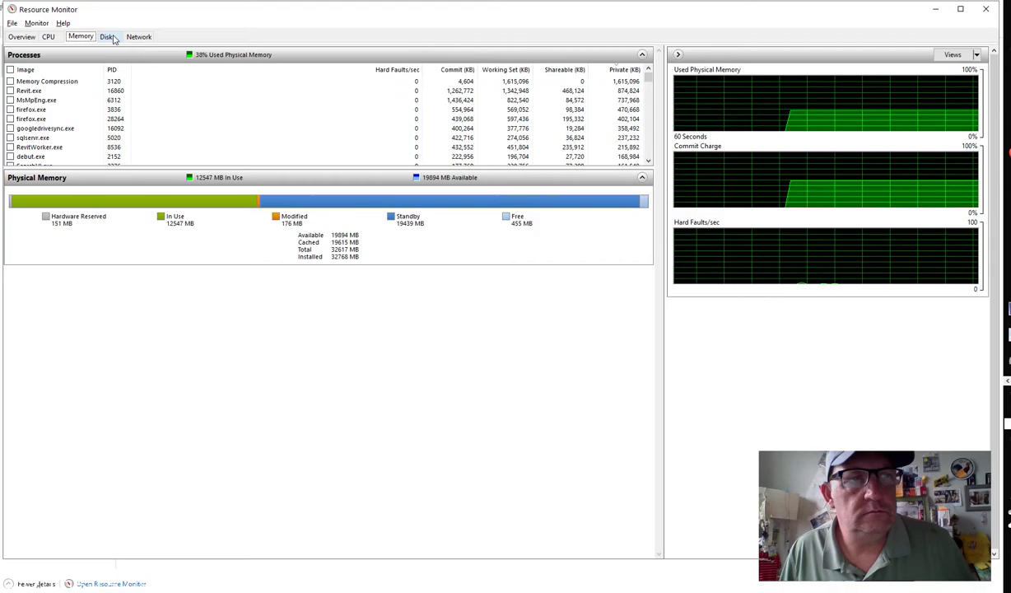
click(107, 37)
click(137, 37)
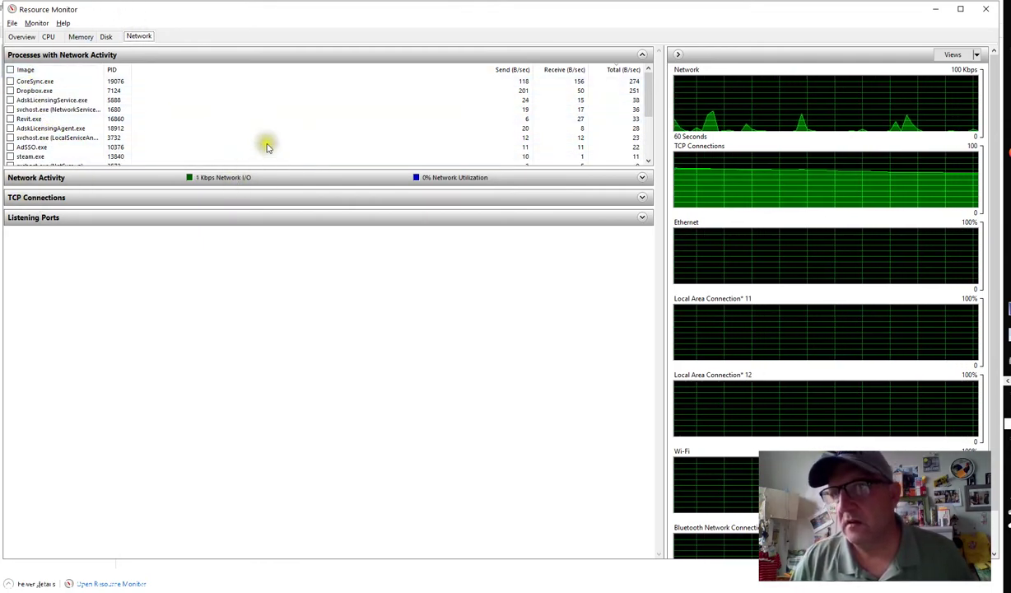
Step: Close Resource Monitor and Task Manager, then the {3D}, 1 - Lighting, 1 - Ceiling Elec and 1 - Power views
click(985, 9)
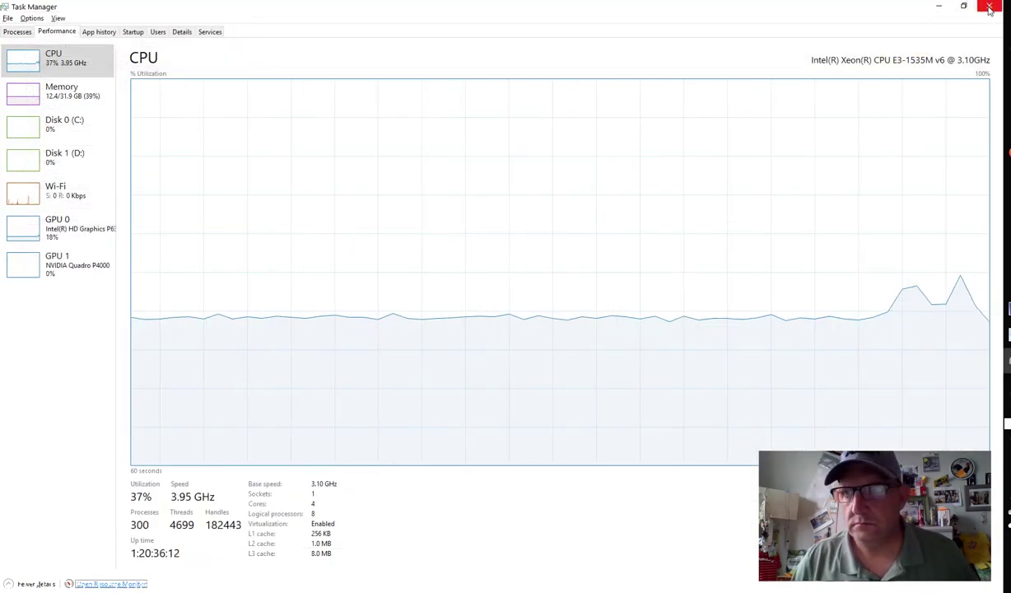
click(988, 9)
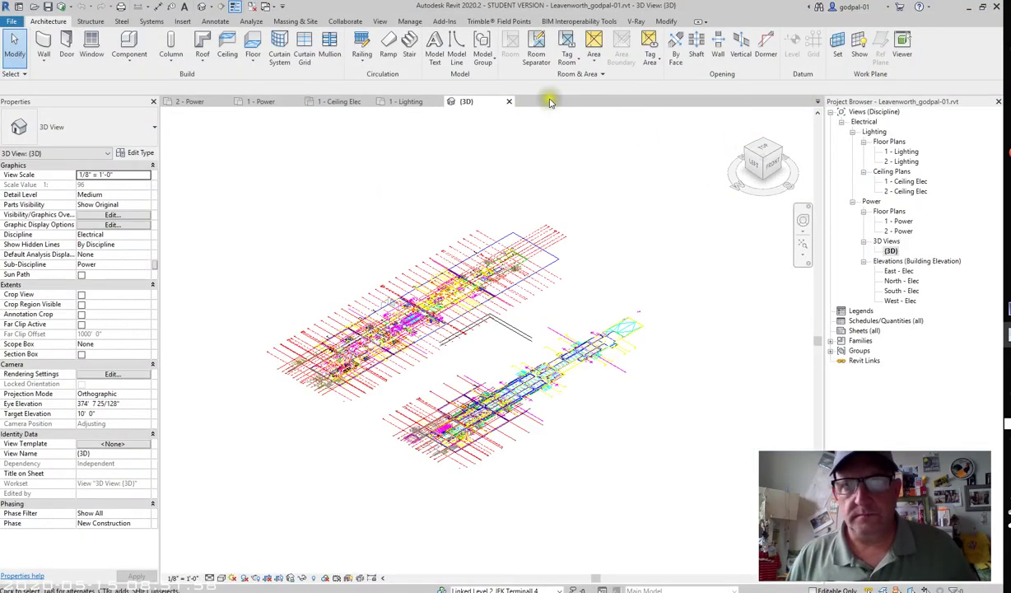
click(508, 102)
click(437, 102)
click(370, 101)
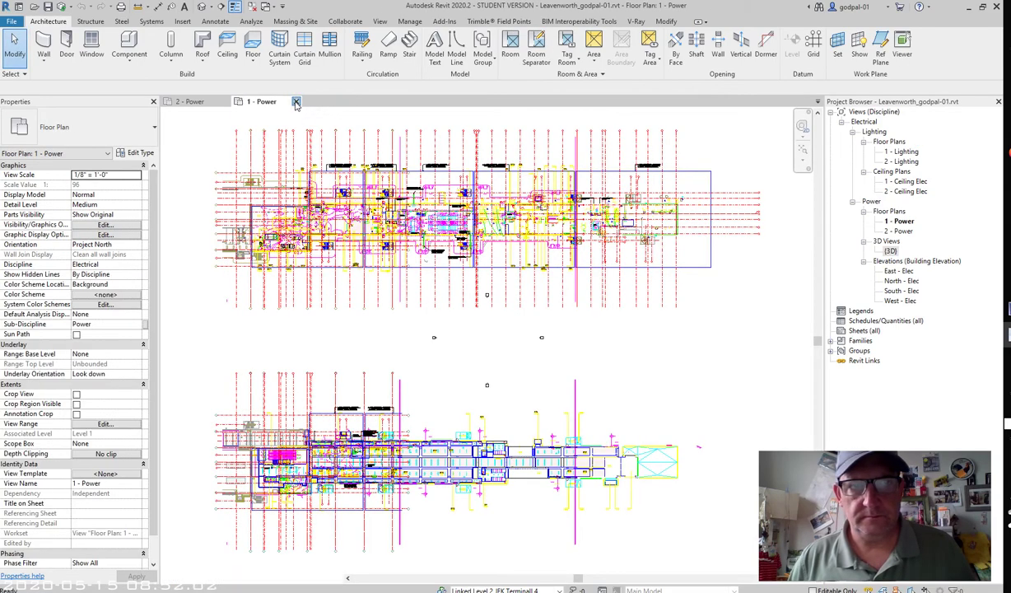
click(296, 101)
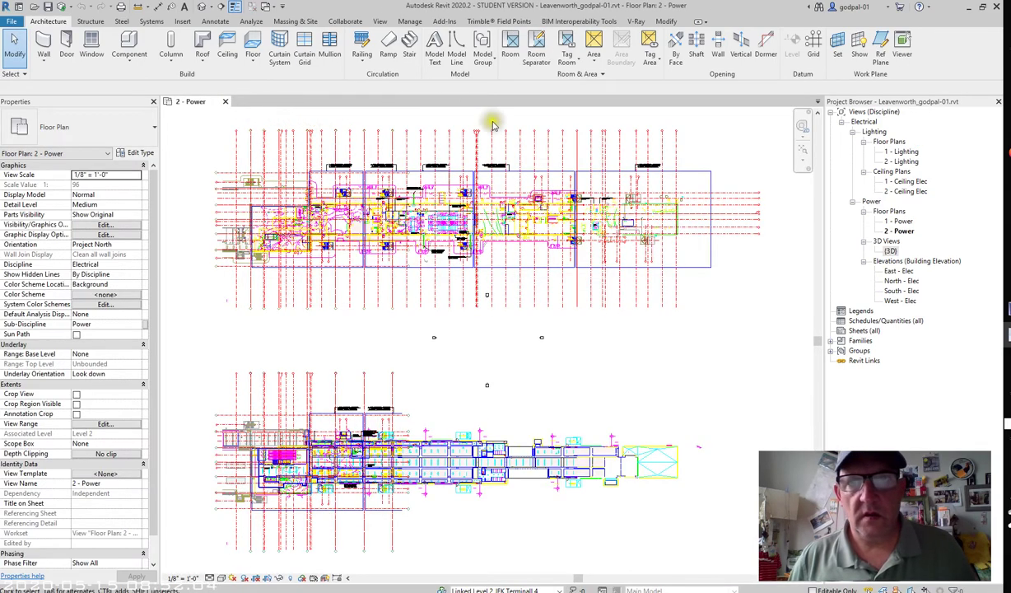
click(523, 66)
click(410, 20)
click(639, 48)
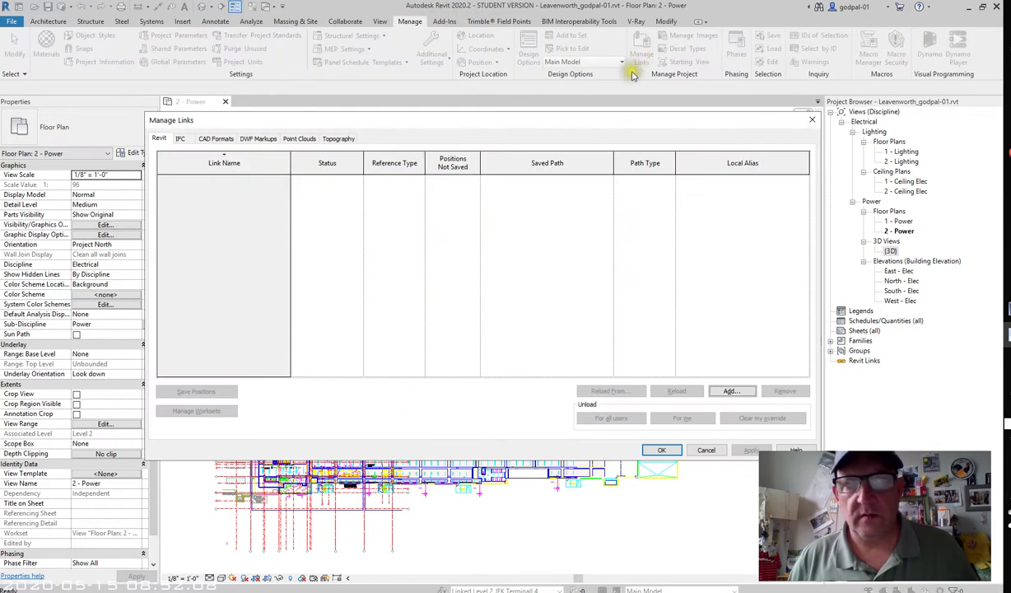
click(216, 138)
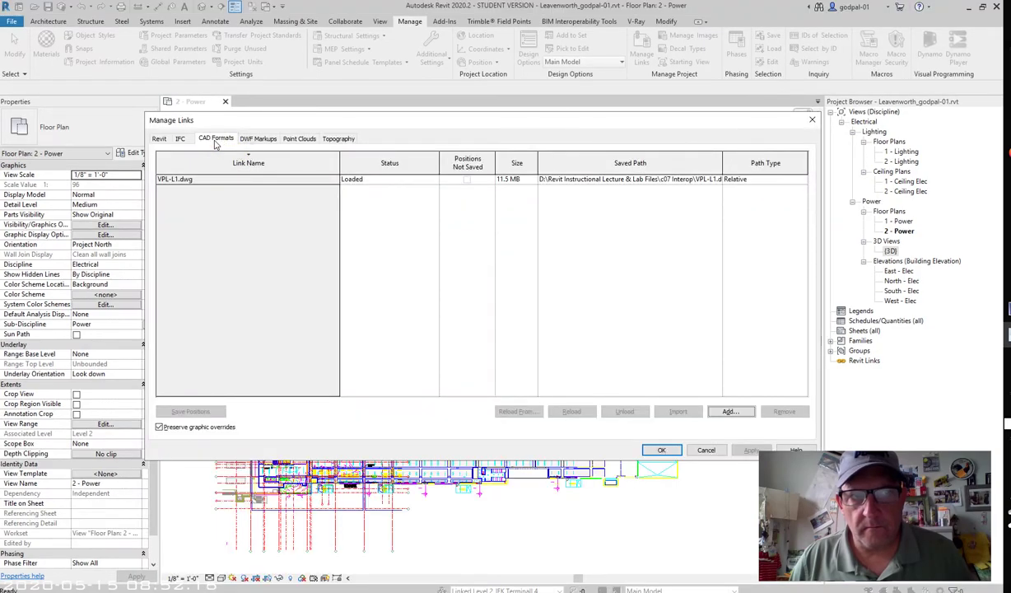
click(195, 179)
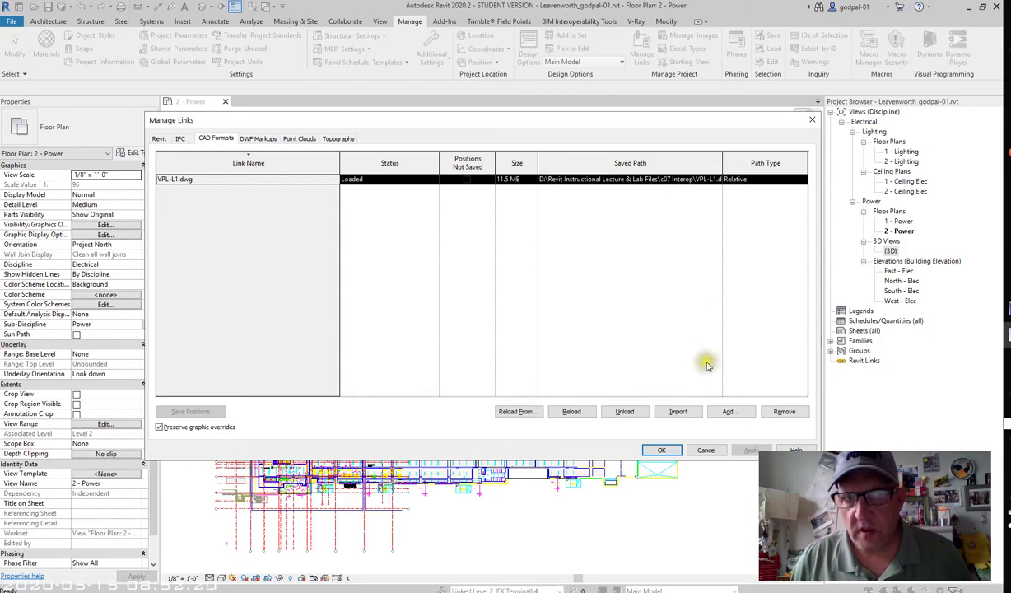
click(777, 414)
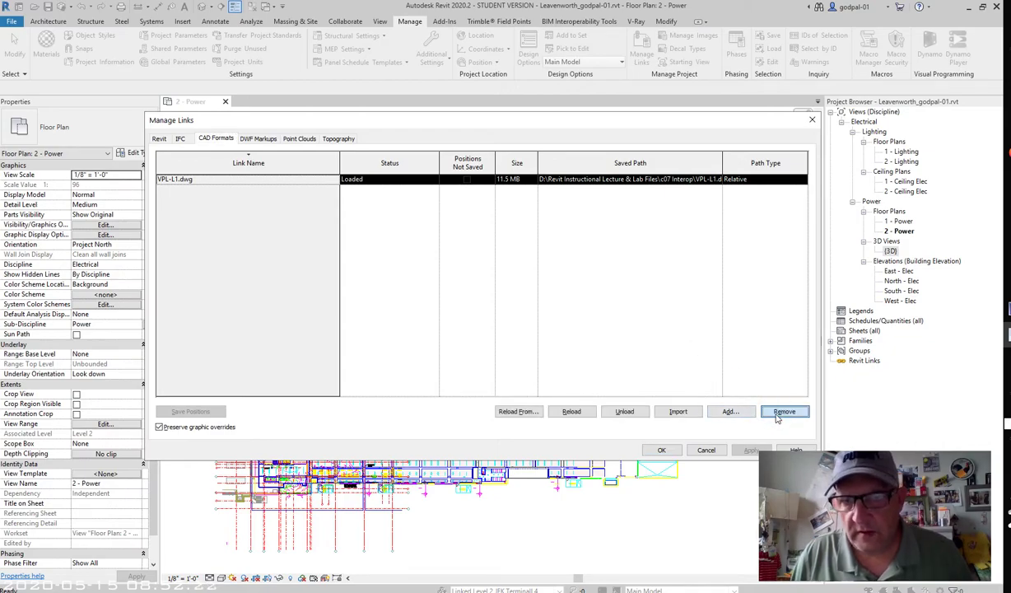
click(777, 415)
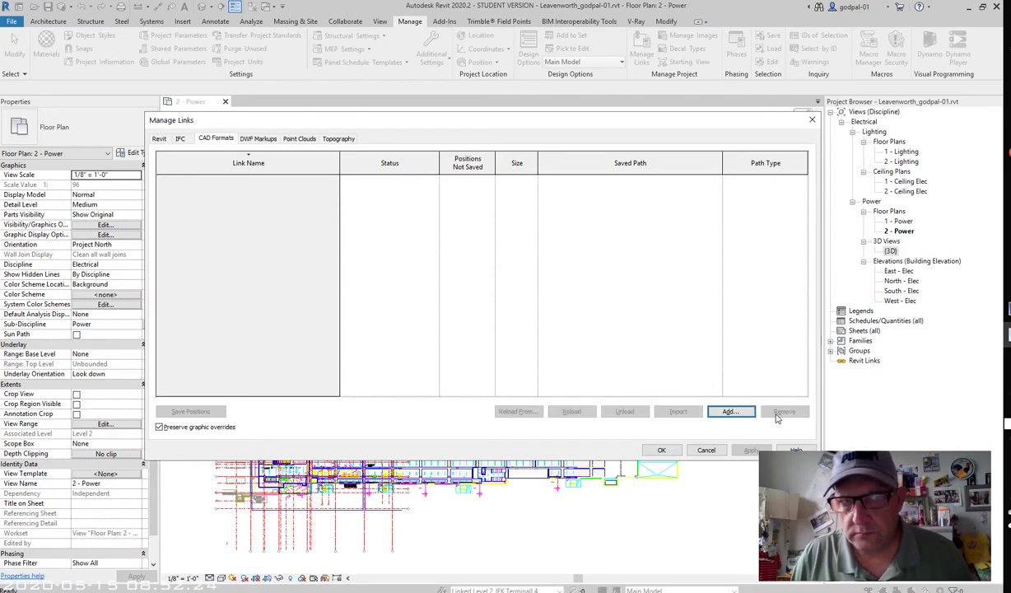
click(662, 449)
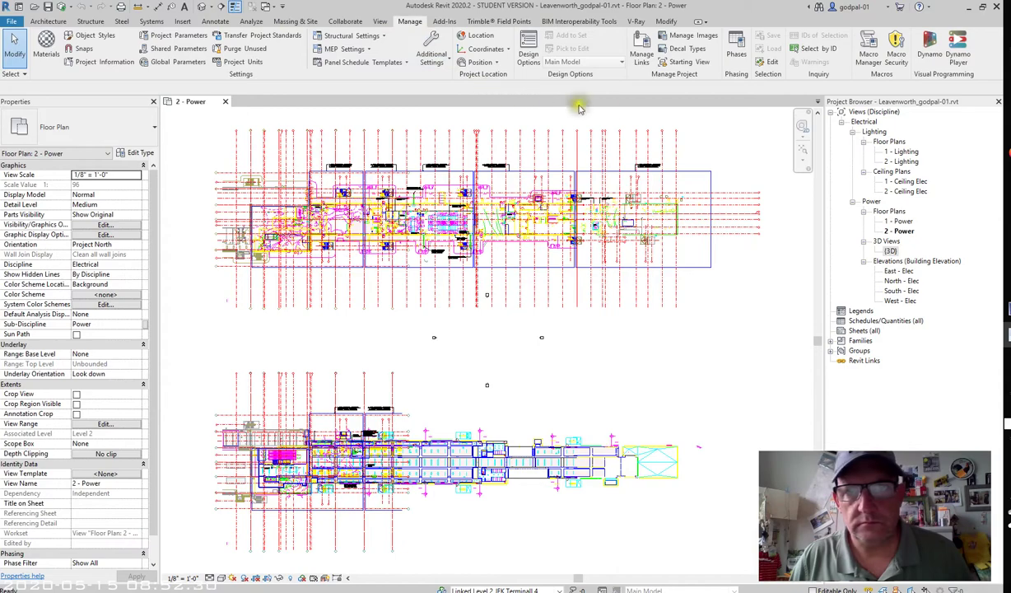
Step: Select VPL-L1.dwg in Manage Links' CAD Formats list and start Reload From to pick a new source
click(638, 50)
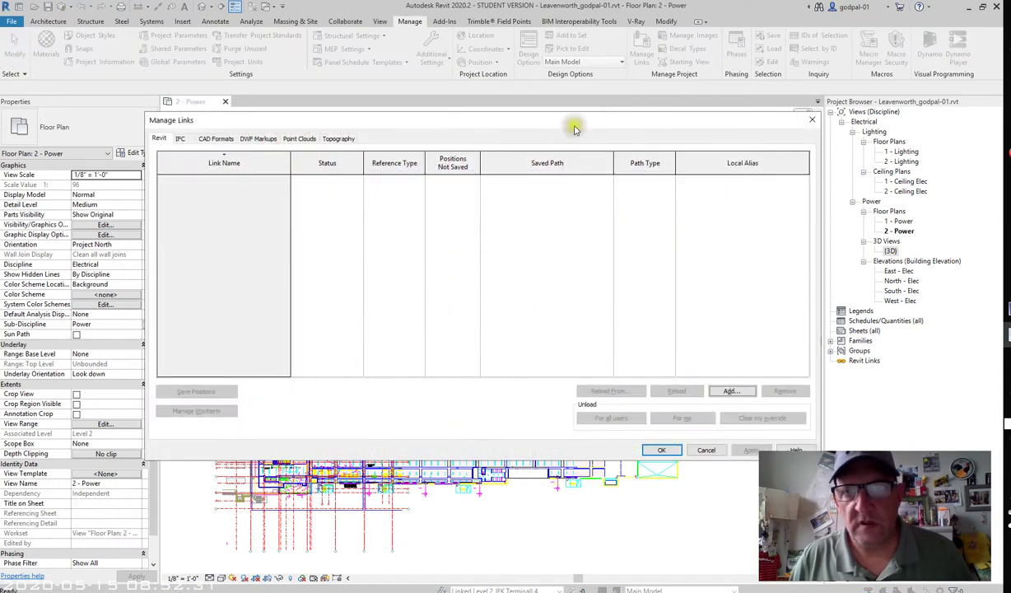
click(214, 139)
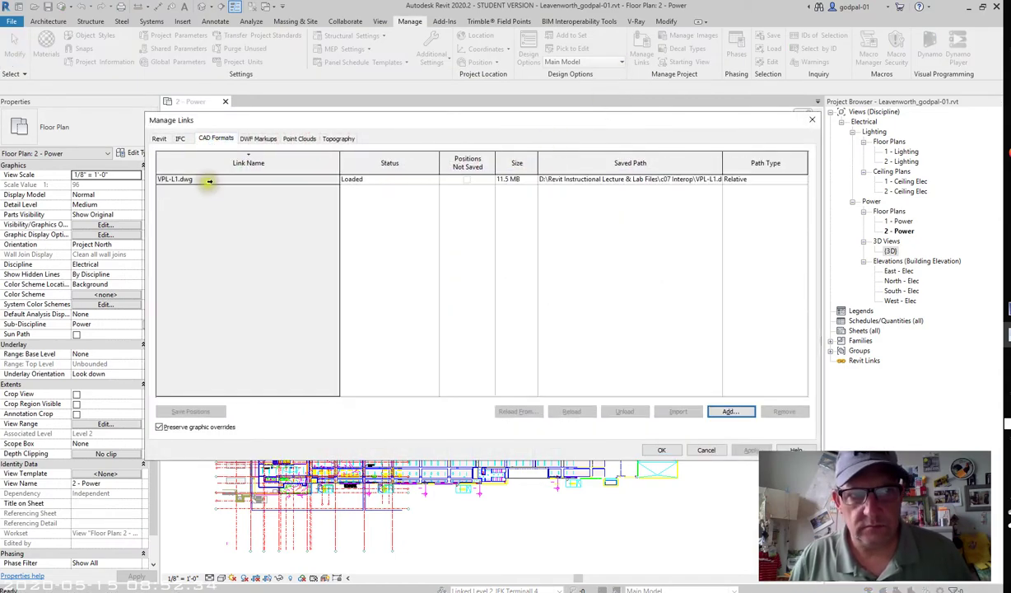
click(210, 180)
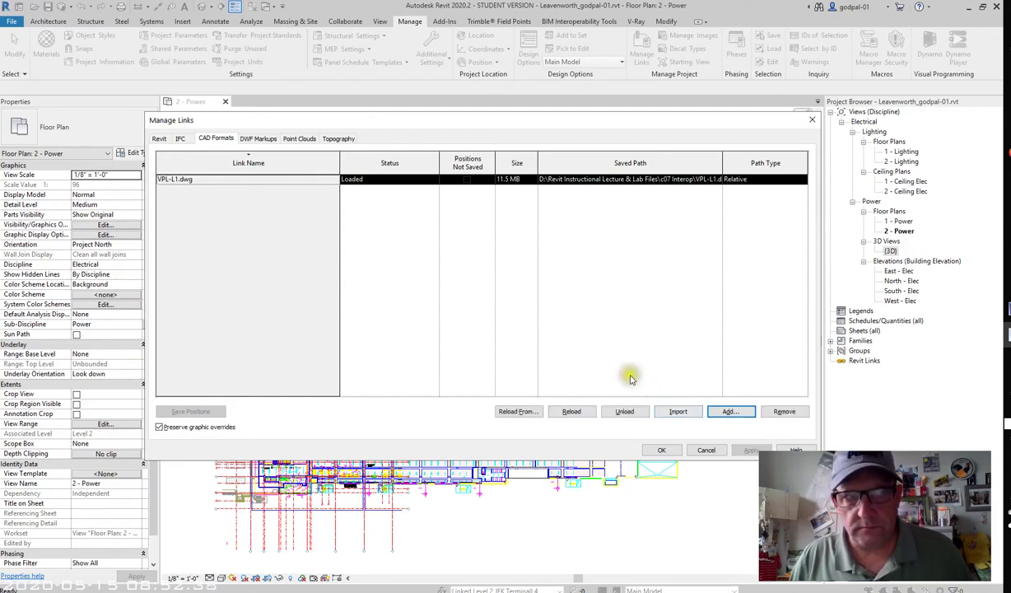
click(247, 181)
click(384, 247)
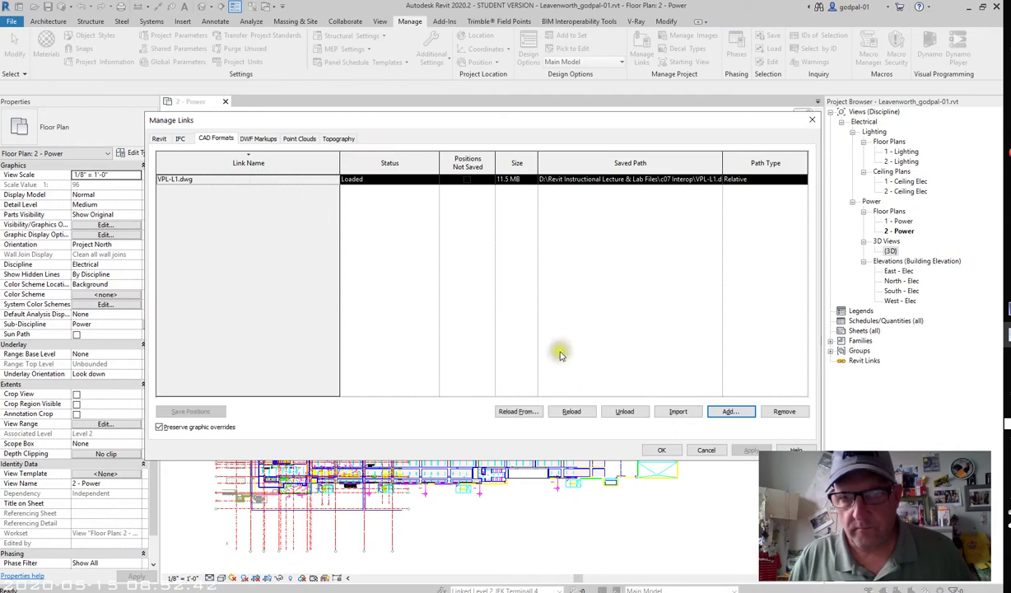
click(518, 411)
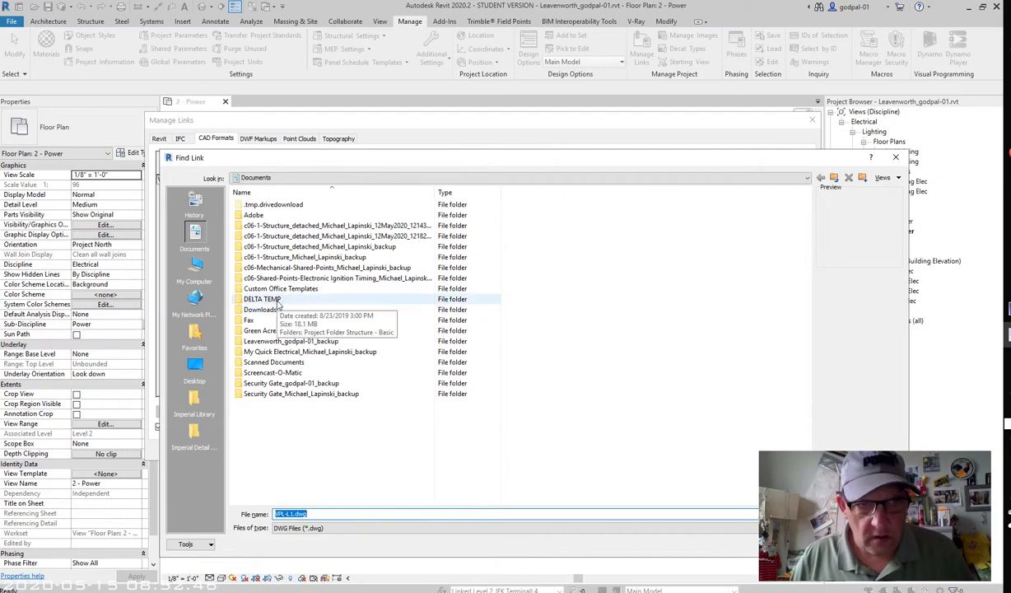
Step: Browse to DATA (D:) > Revit Instructional Lecture & Lab Files > c07 Interop and pick VPL-L1.dwg
click(271, 177)
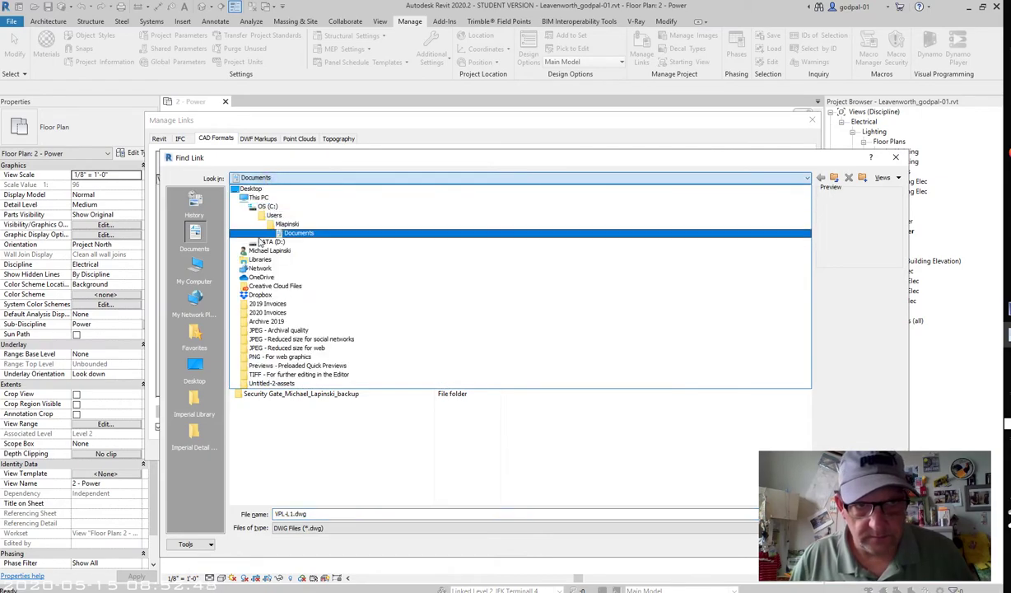
click(269, 242)
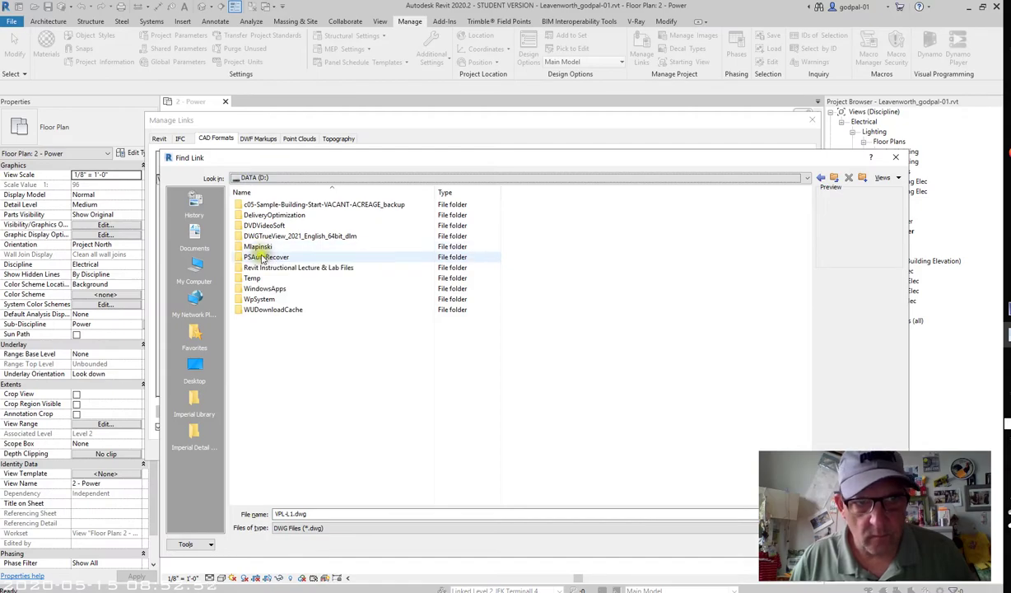
double_click(265, 269)
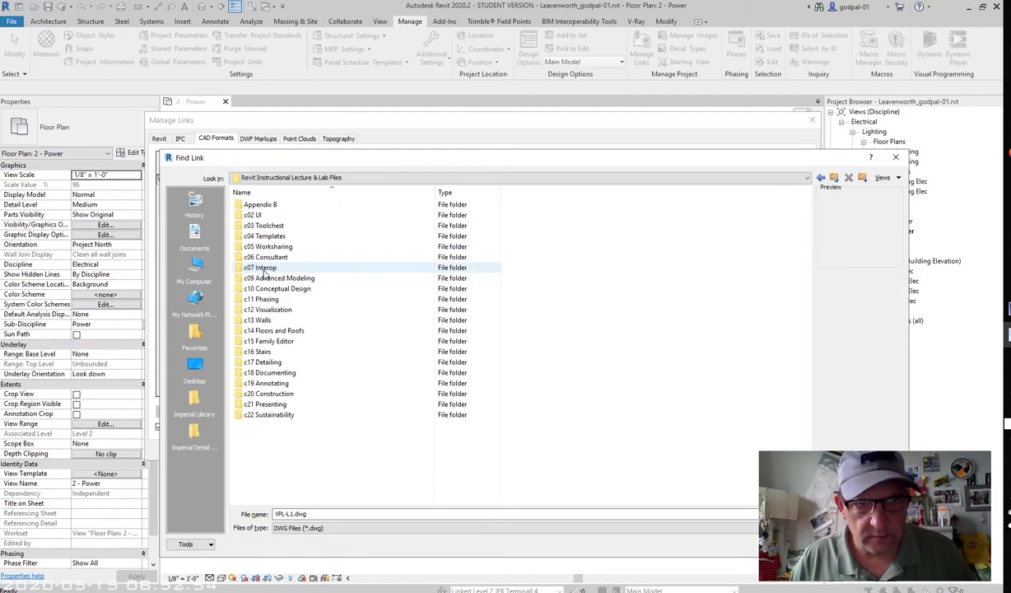
double_click(265, 268)
click(263, 247)
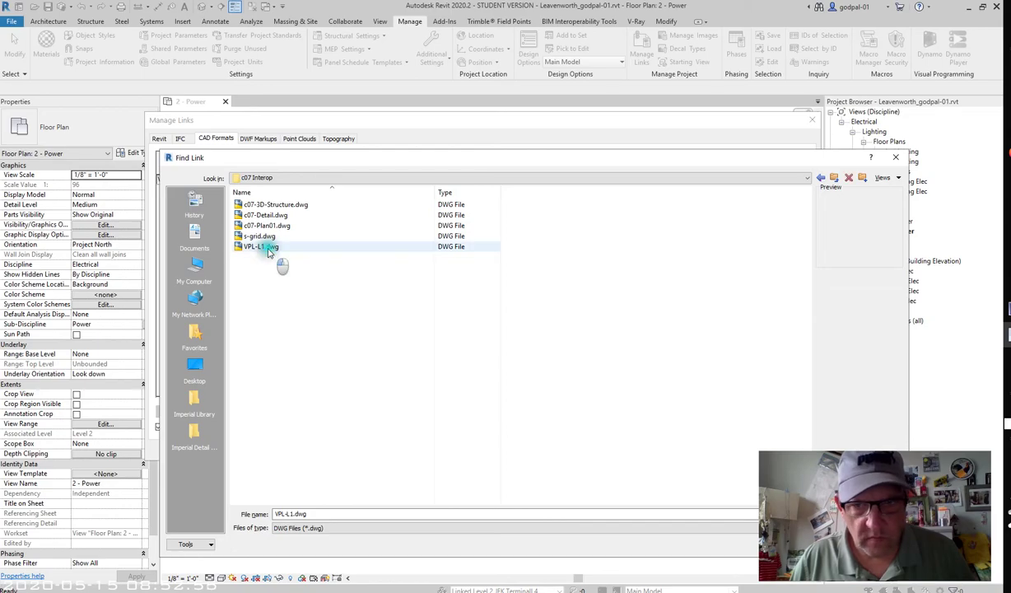
mouse_move(601, 157)
mouse_down()
mouse_move(582, 83)
mouse_move(562, 70)
mouse_up()
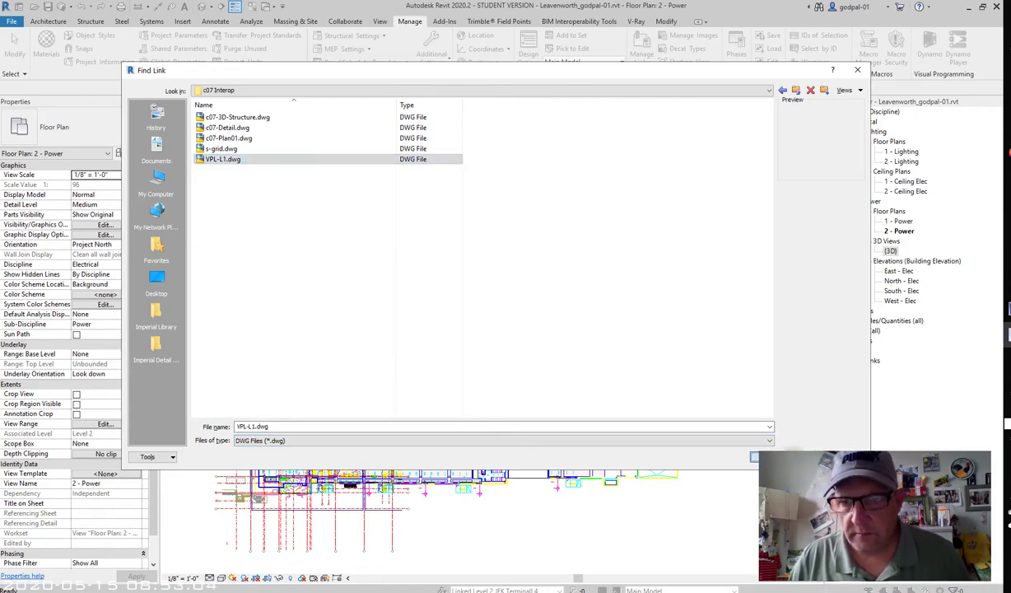
Step: Reload the link from the chosen c07 Interop VPL-L1.dwg file
click(770, 457)
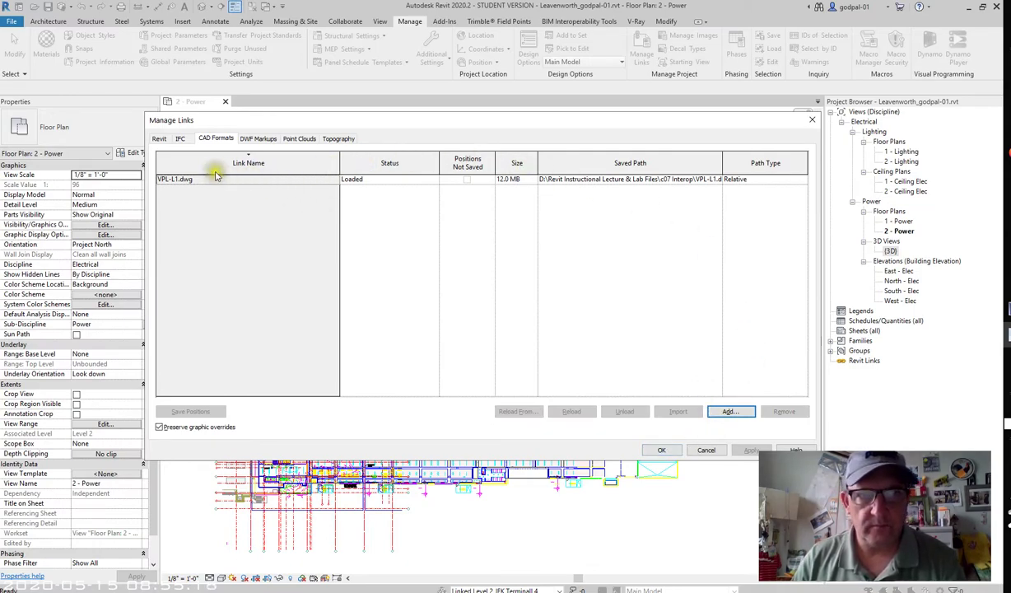
Step: Mark VPL-L1.dwg for removal, then cancel Manage Links so the link stays in place
click(186, 179)
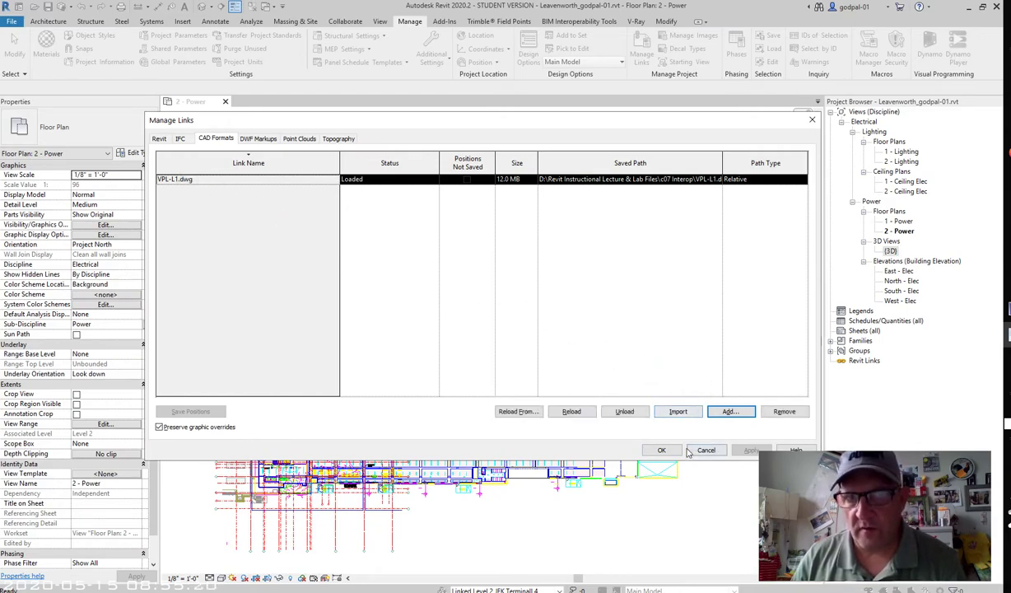
click(776, 412)
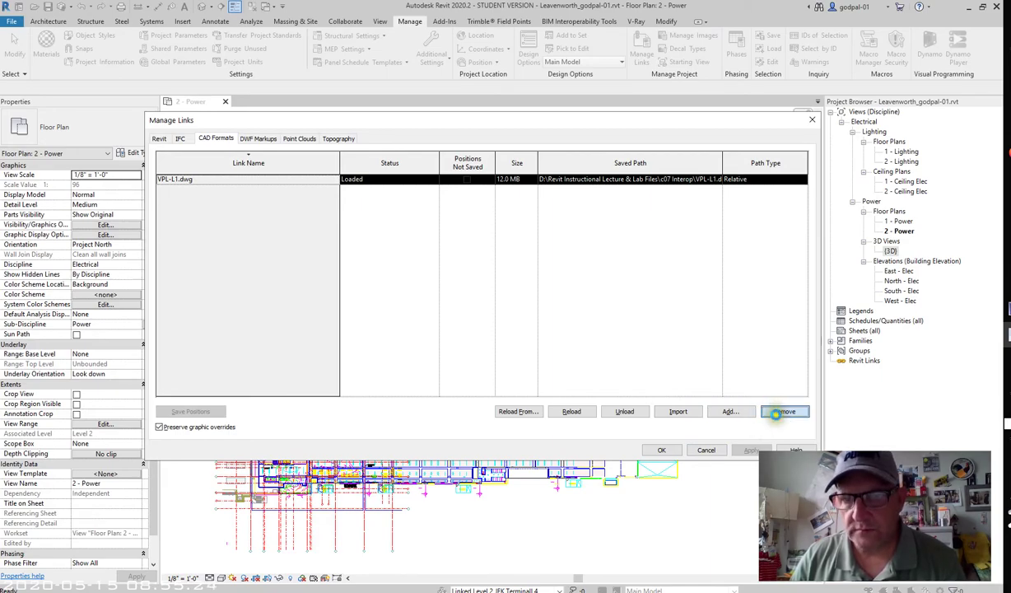
click(776, 413)
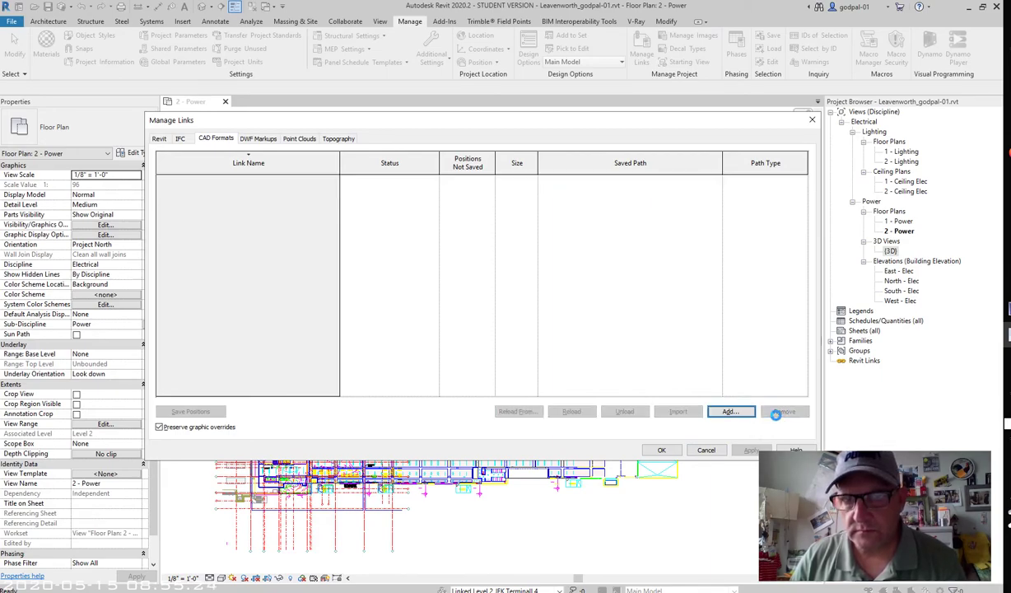
click(713, 449)
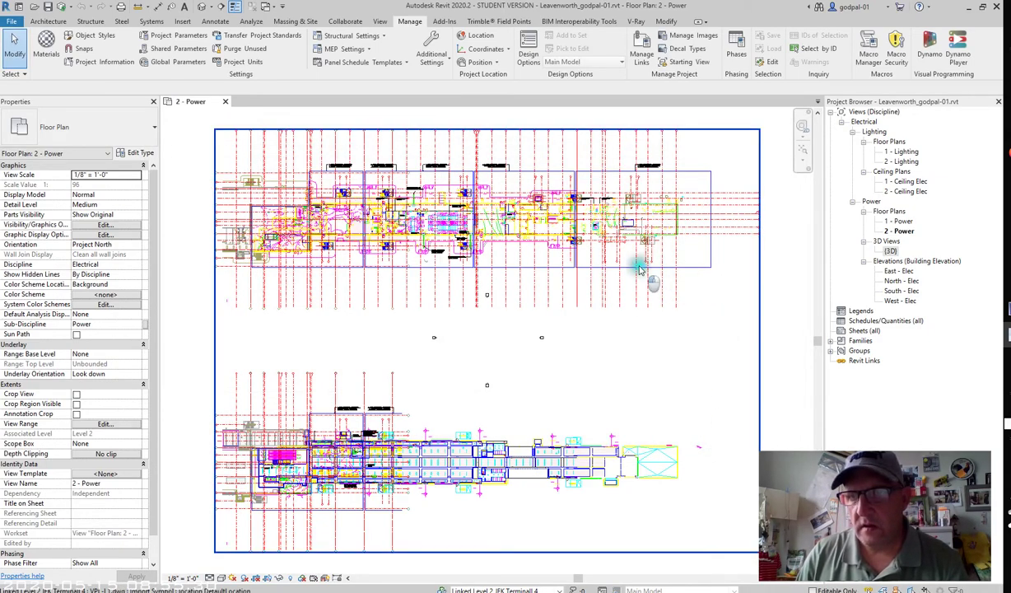
click(692, 270)
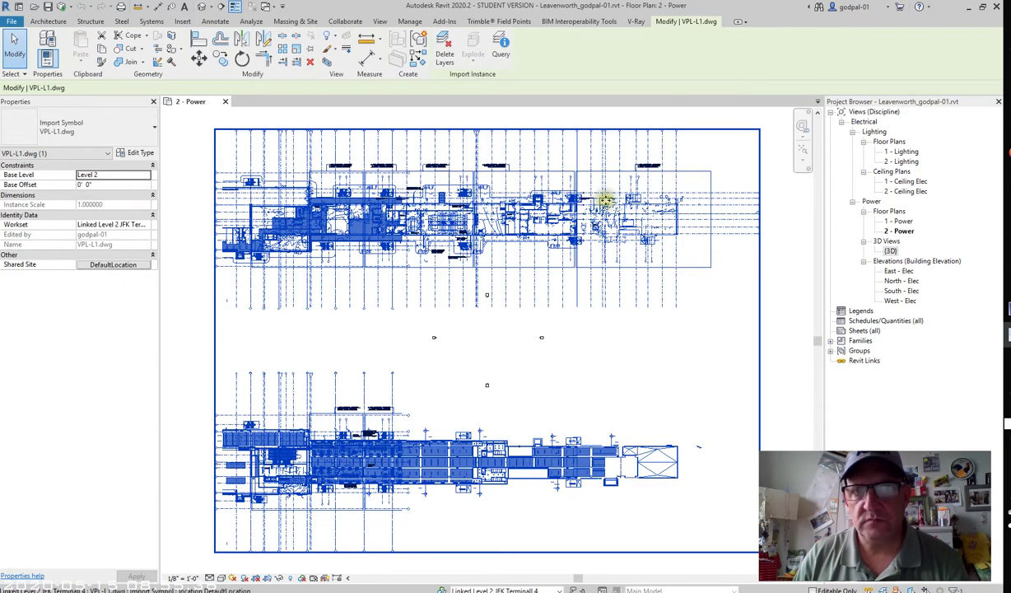
click(446, 57)
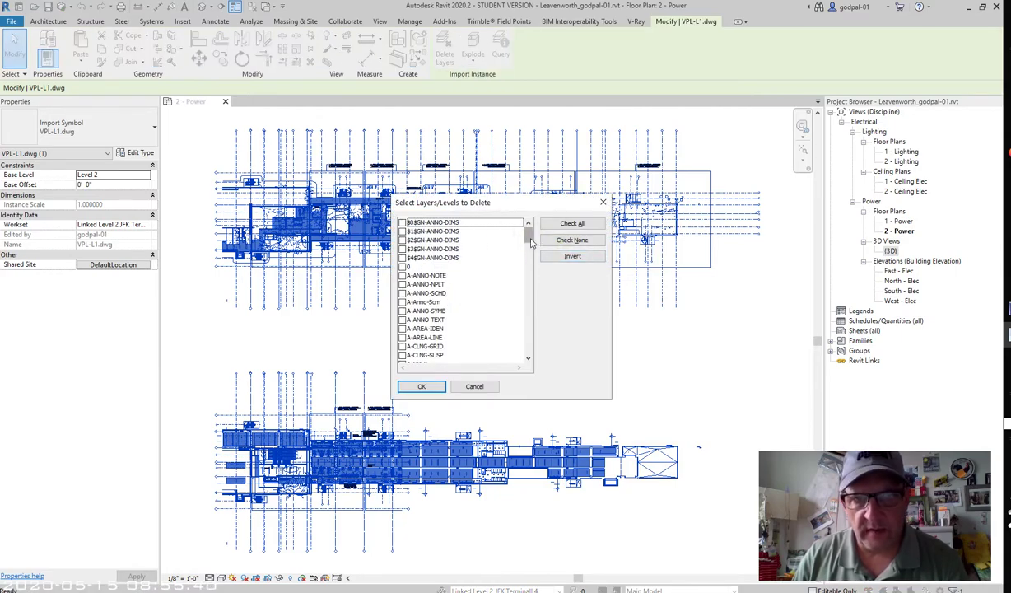
drag(530, 239, 523, 356)
click(421, 386)
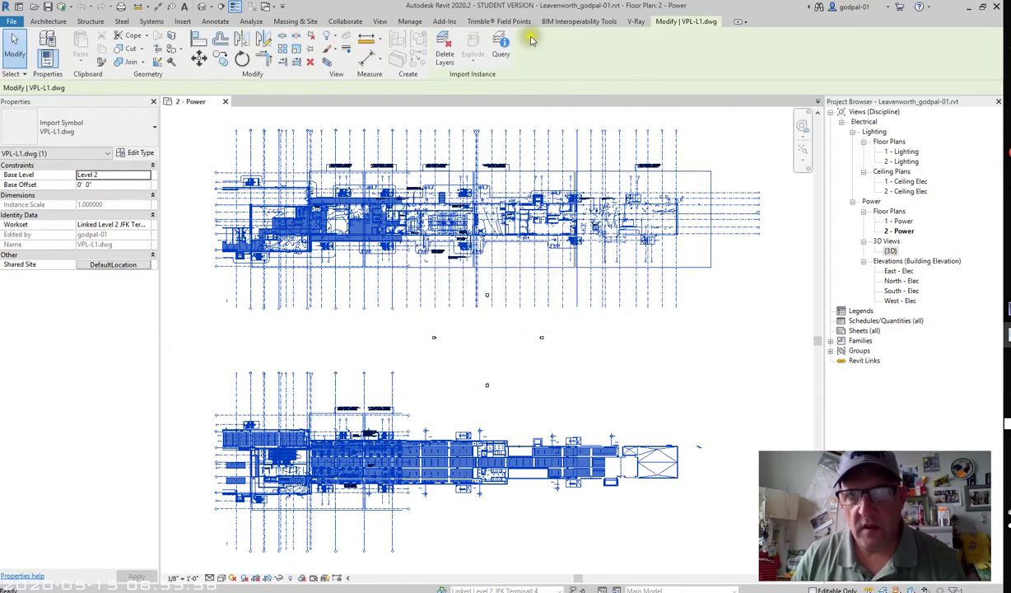
key(Escape)
click(860, 360)
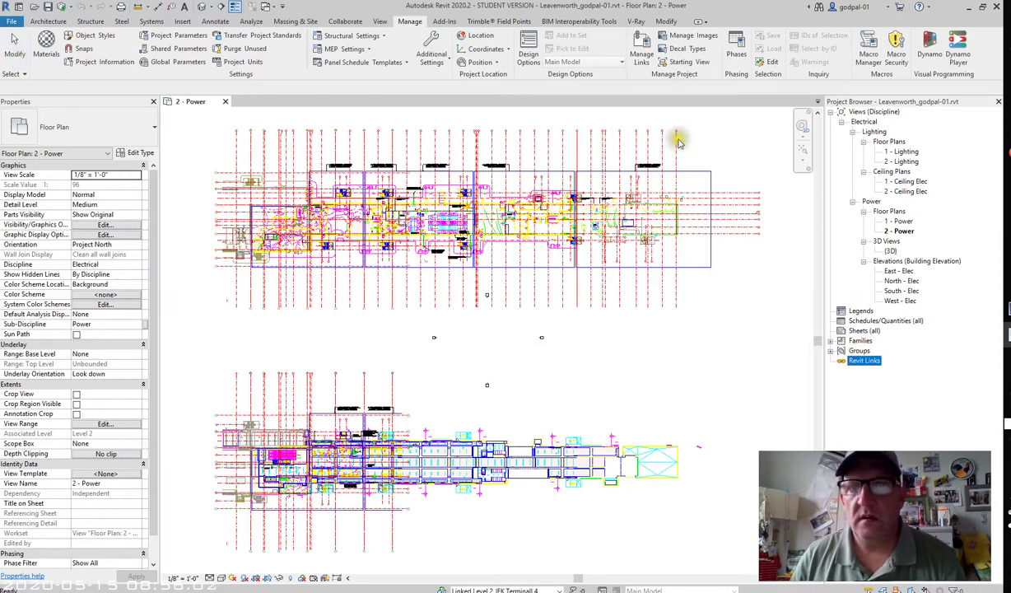
Step: Hide the selected VPL-L1.dwg linework in the 2 - Power plan with Hide in View > Elements
click(638, 171)
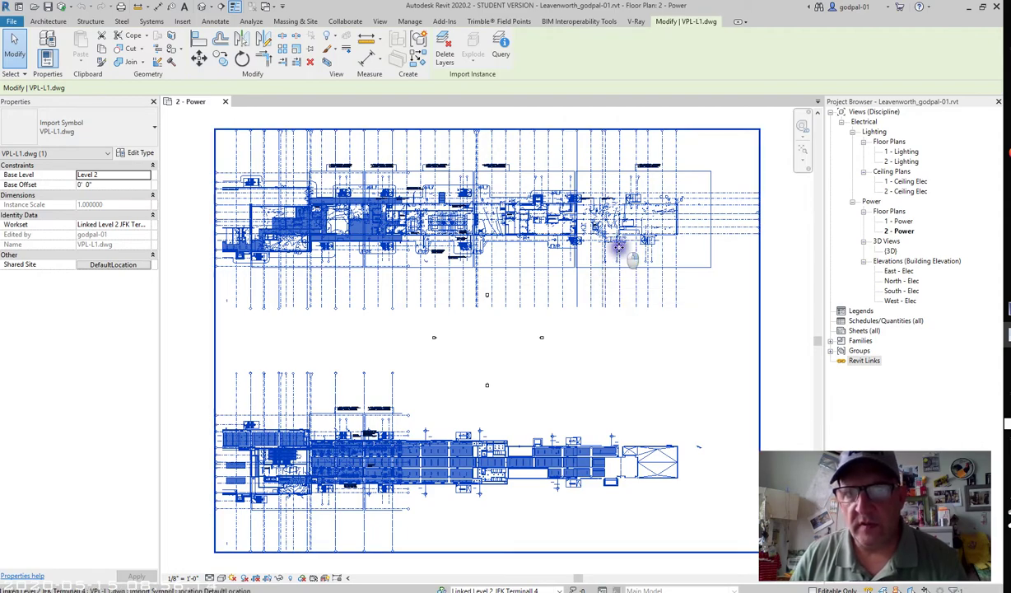
right_click(619, 251)
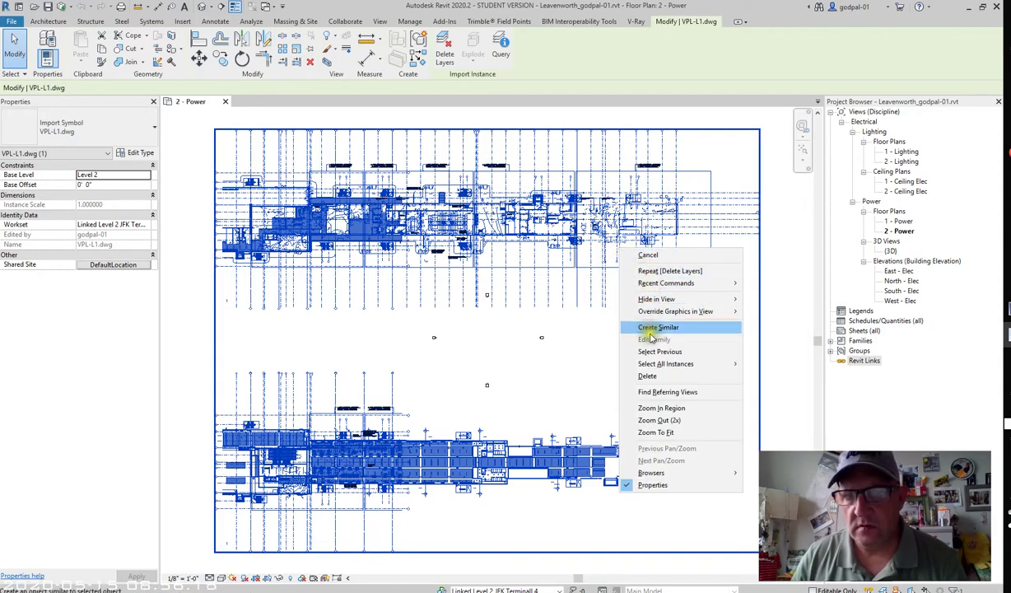
mouse_move(656, 302)
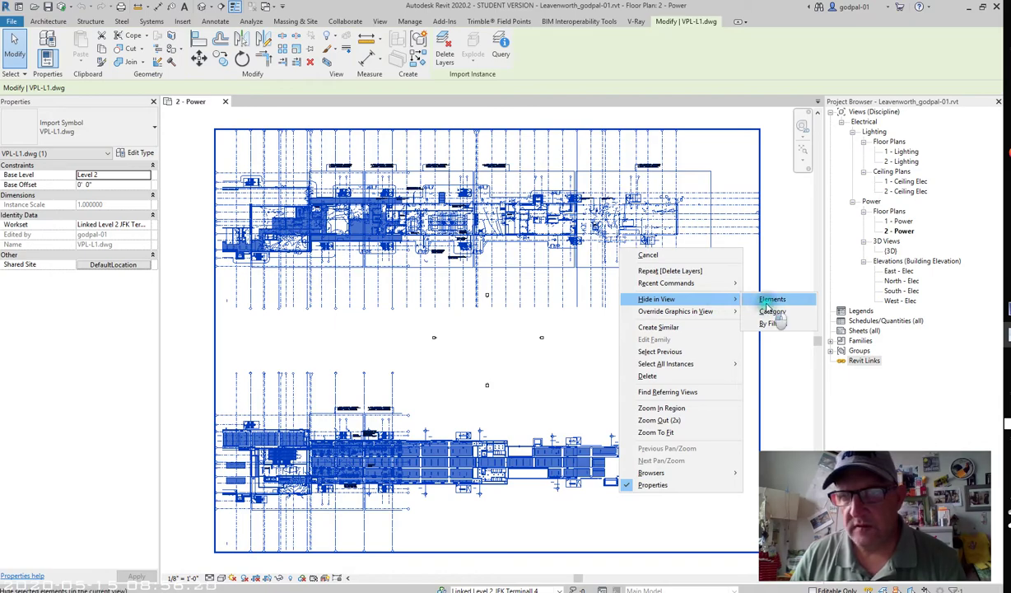
click(770, 299)
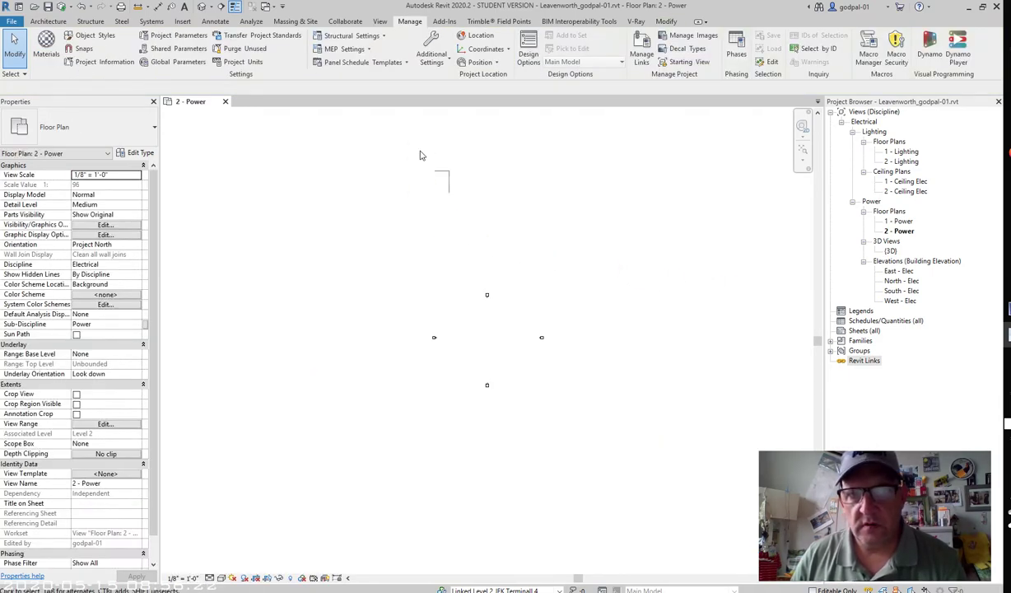
Step: Select the small corner mark near the top to identify it, then clear the selection
drag(420, 152, 508, 248)
click(449, 188)
click(477, 209)
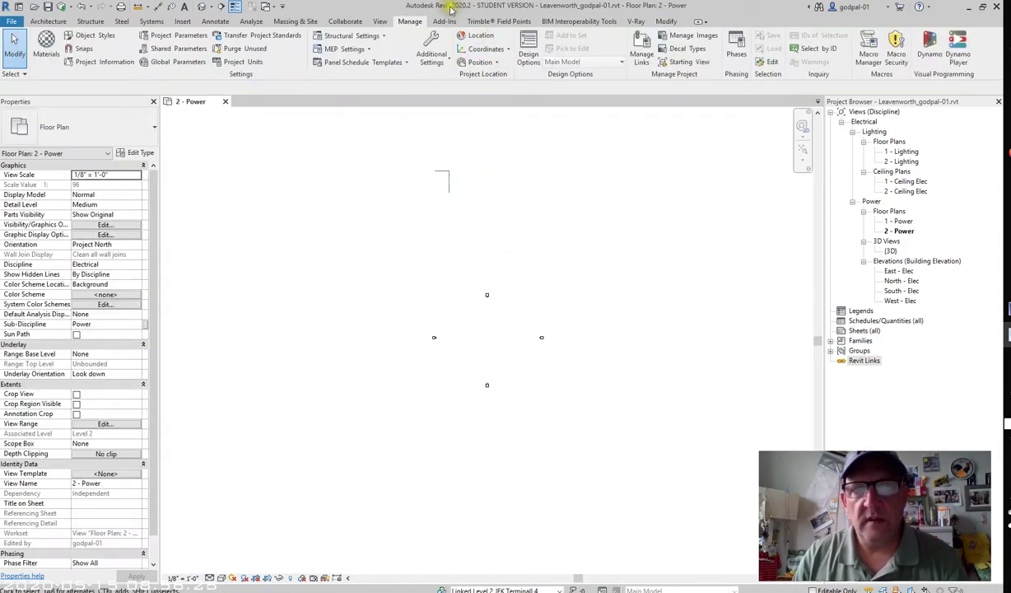
Step: Remove VPL-L1.dwg from the CAD Formats links in Manage Links and confirm with OK
click(642, 54)
click(222, 139)
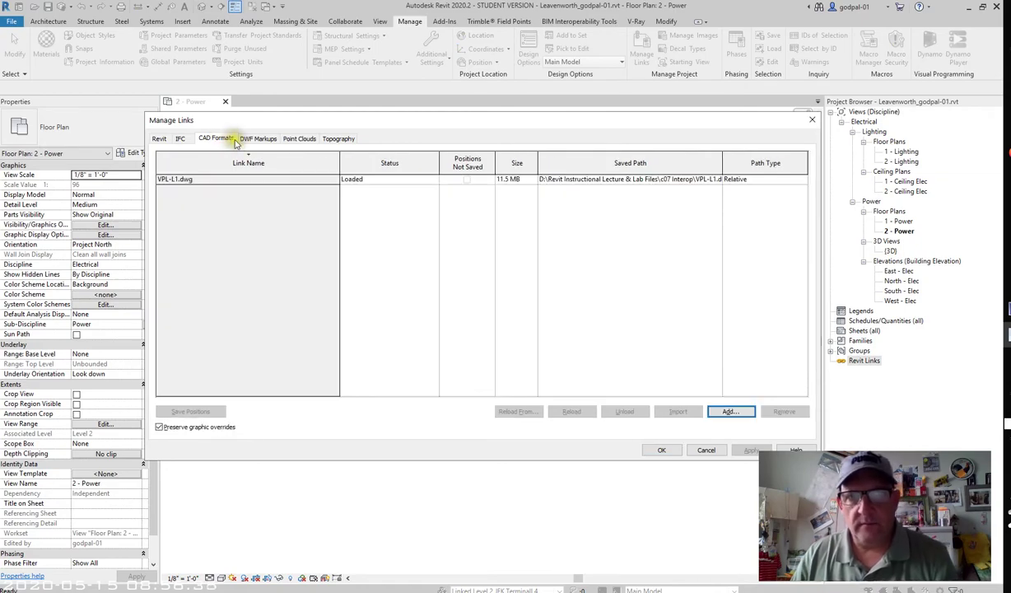
click(199, 179)
click(666, 234)
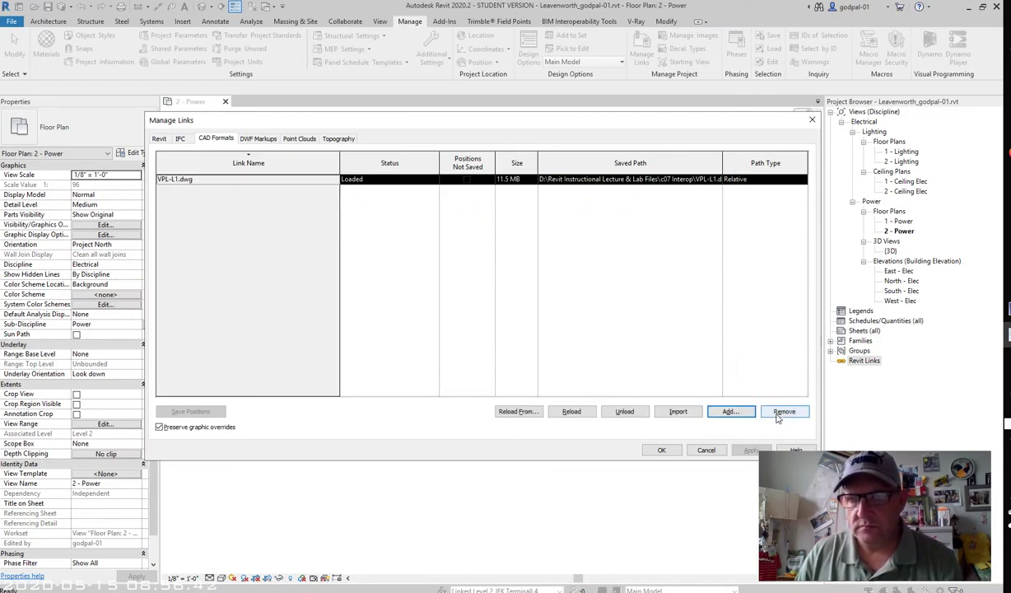
click(783, 411)
click(661, 449)
Step: Reveal hidden elements in the plan, then view the now-empty CAD Formats list in Manage Links
right_click(611, 272)
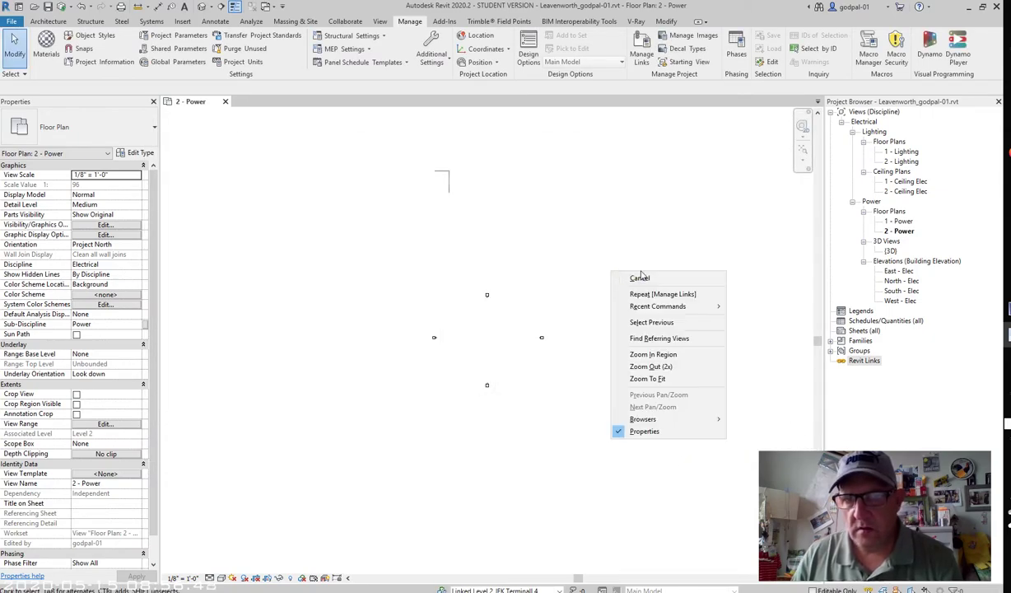
click(290, 578)
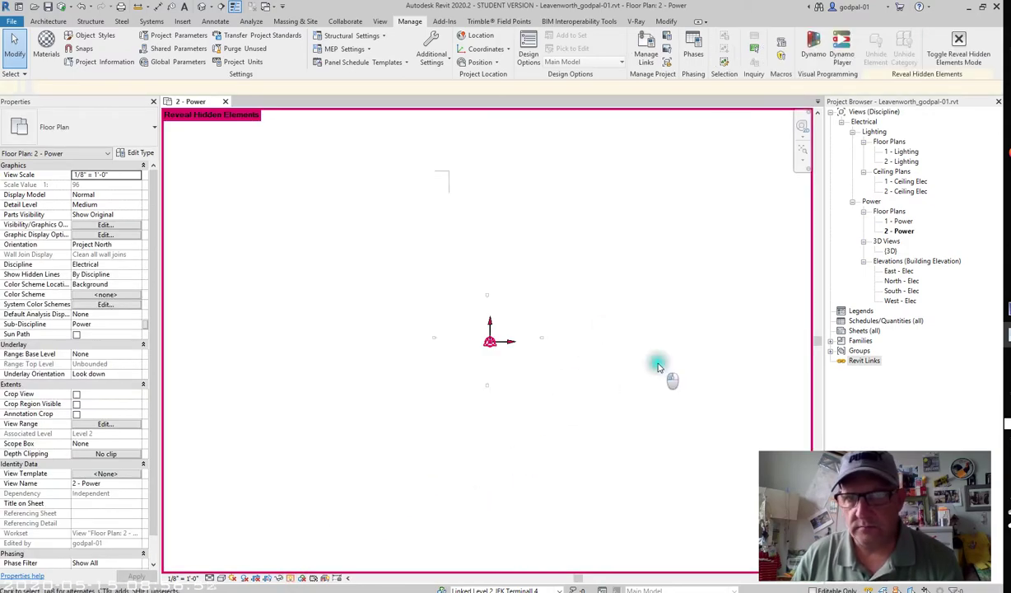
click(861, 360)
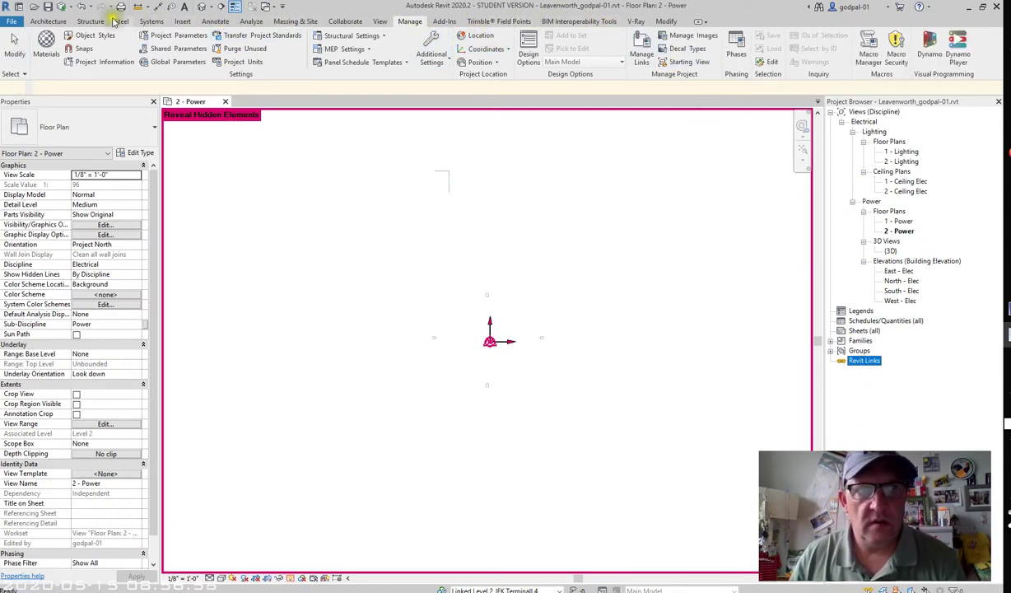
click(641, 51)
click(214, 137)
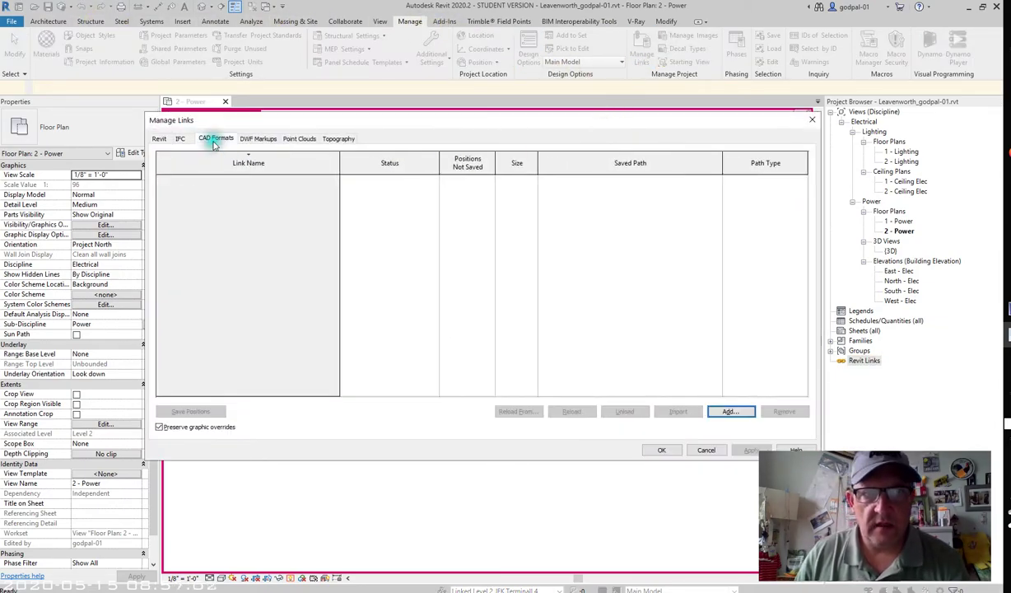
Step: Add a new CAD link with VPL-L1.dwg and review the Import units and Colors choices
click(728, 411)
click(455, 251)
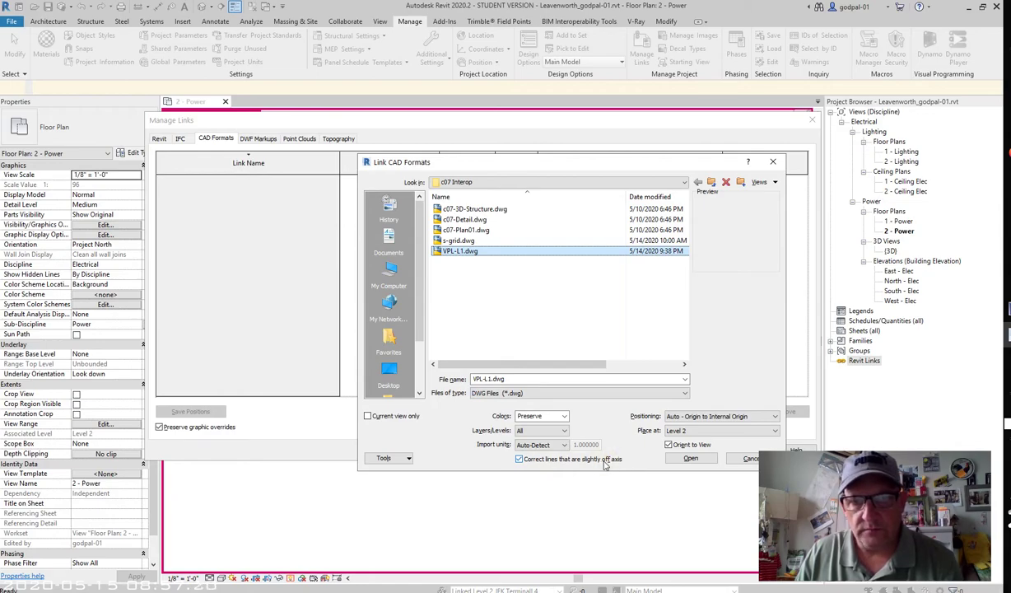
click(564, 446)
click(531, 415)
click(531, 416)
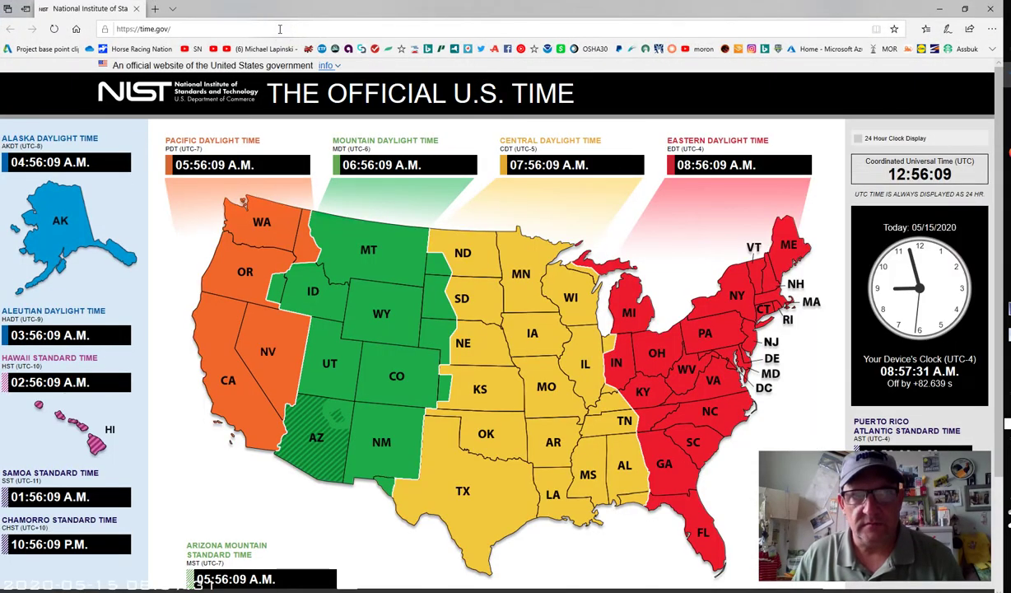
Step: Run a Bing search for 'inverter' in Edge and read the results
click(279, 28)
text(inve)
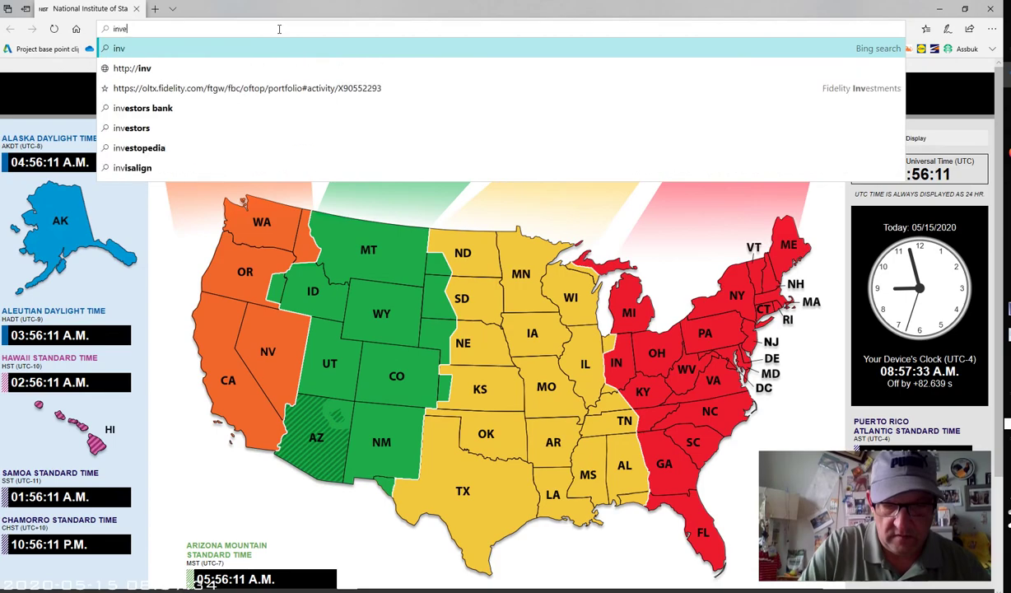
text(rter)
key(Return)
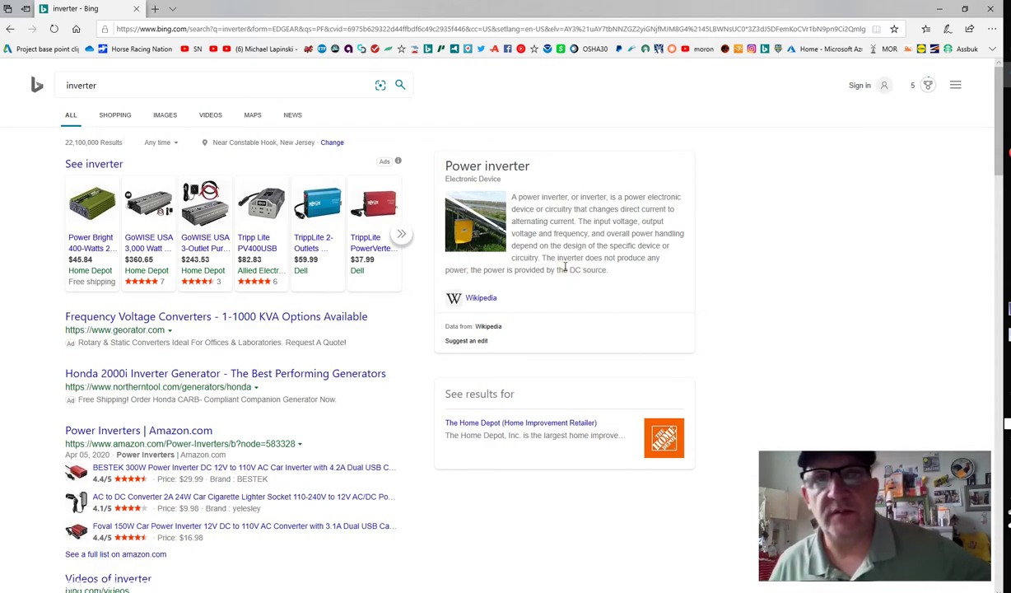
click(561, 266)
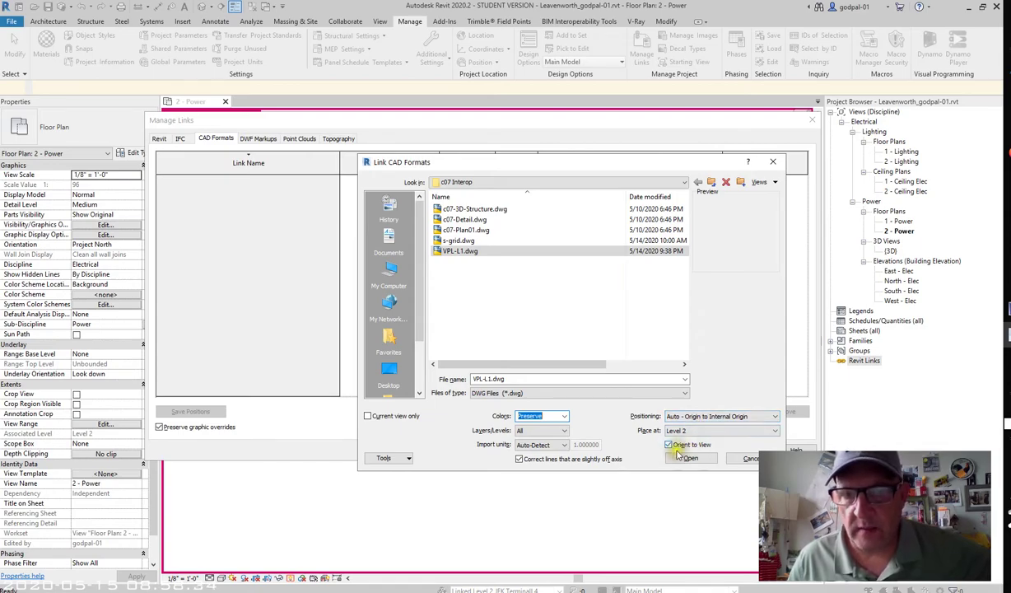
Step: Set Colors to Invert and link VPL-L1.dwg with these settings
click(563, 415)
click(521, 432)
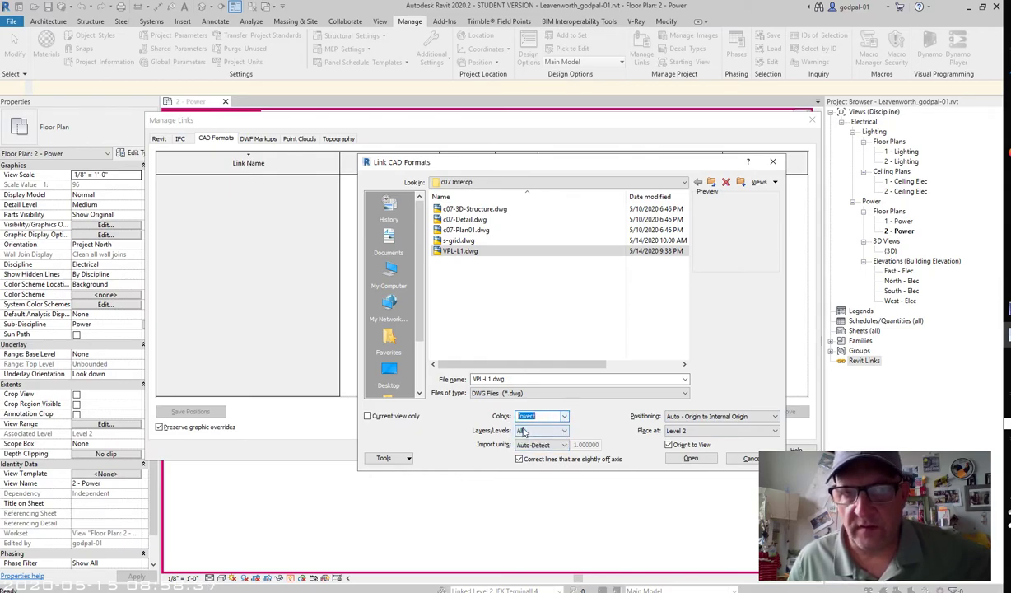
click(690, 458)
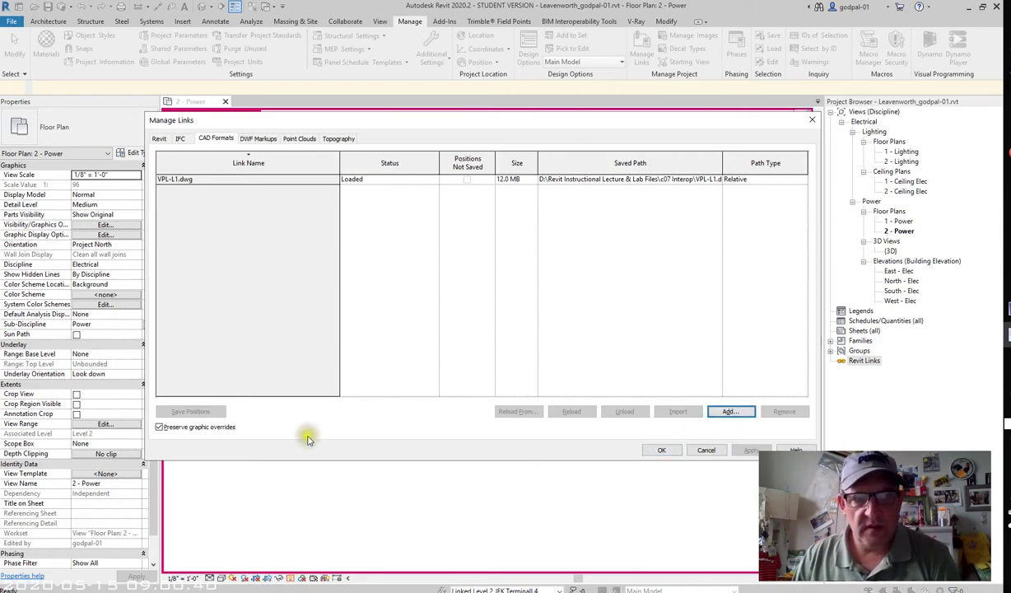
Step: Keep Preserve graphic overrides on, close Manage Links, and turn off Reveal Hidden Elements mode
click(159, 427)
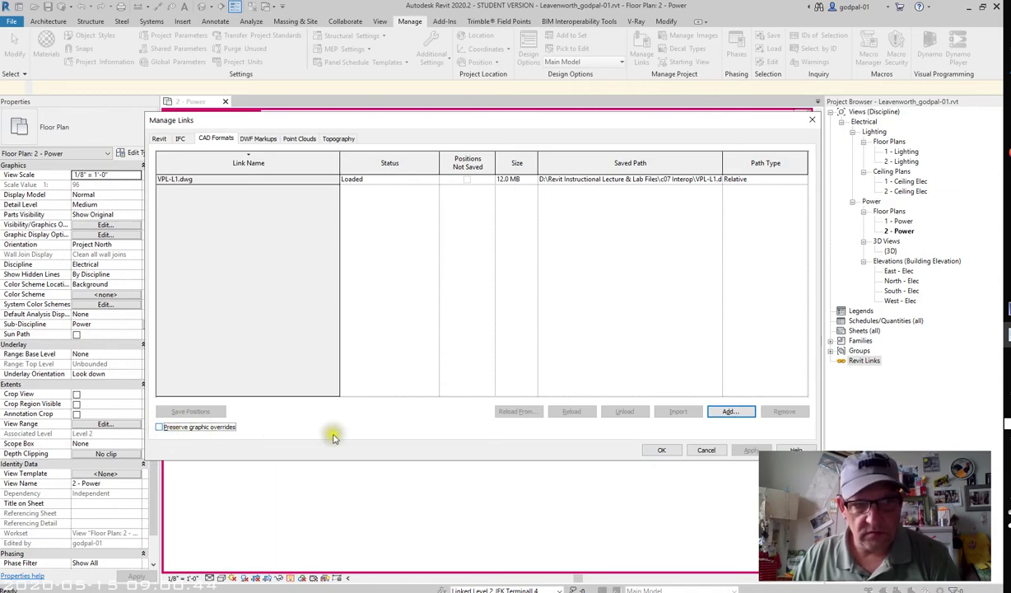
click(171, 429)
click(655, 450)
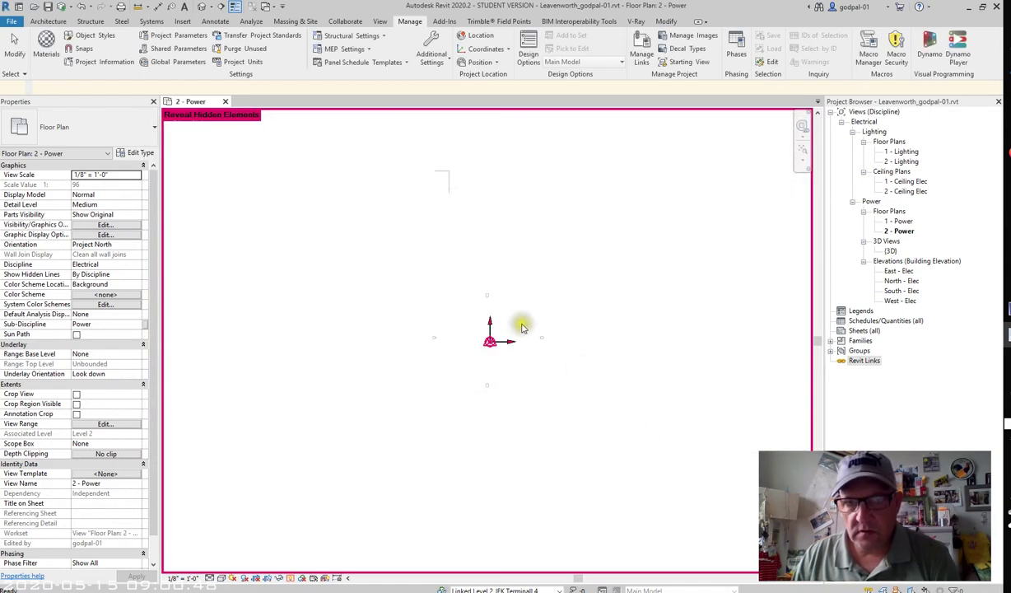
click(511, 273)
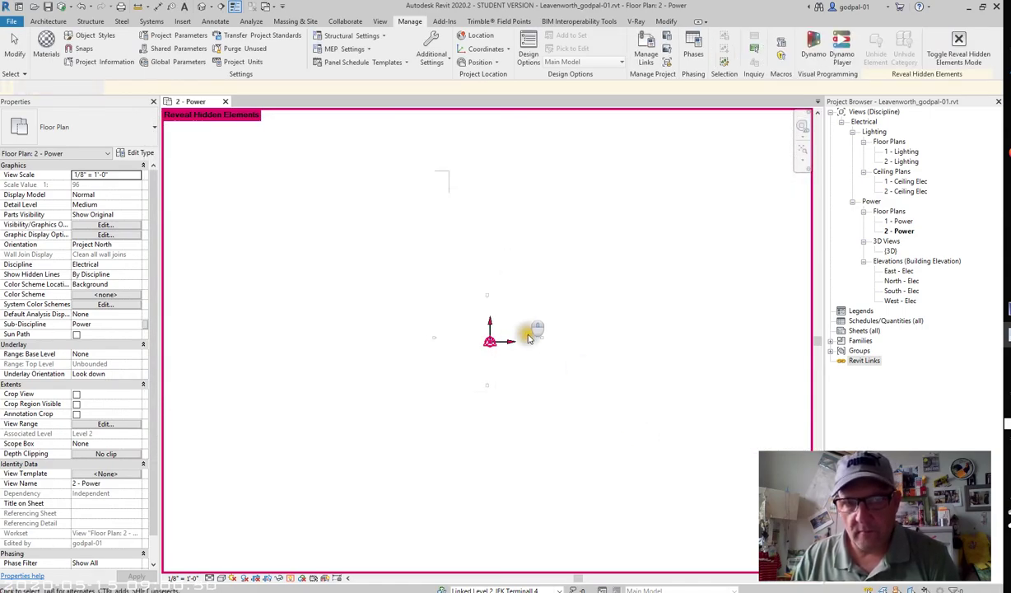
click(309, 577)
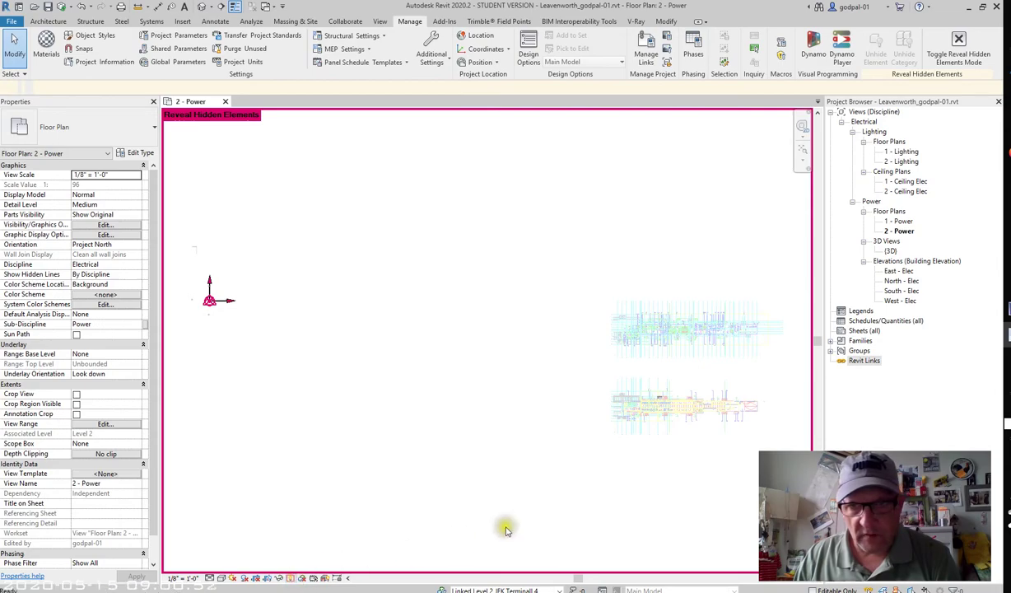
Step: Zoom and pan the 2 - Power view to inspect the relinked VPL-L1.dwg floor layouts
scroll(702, 352, up, 4)
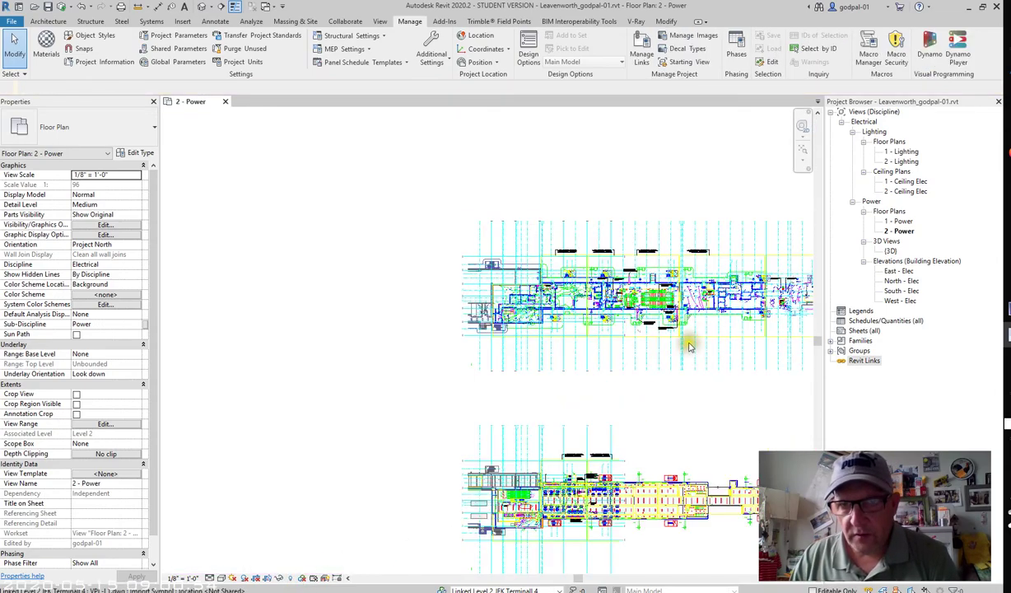
scroll(643, 372, up, 2)
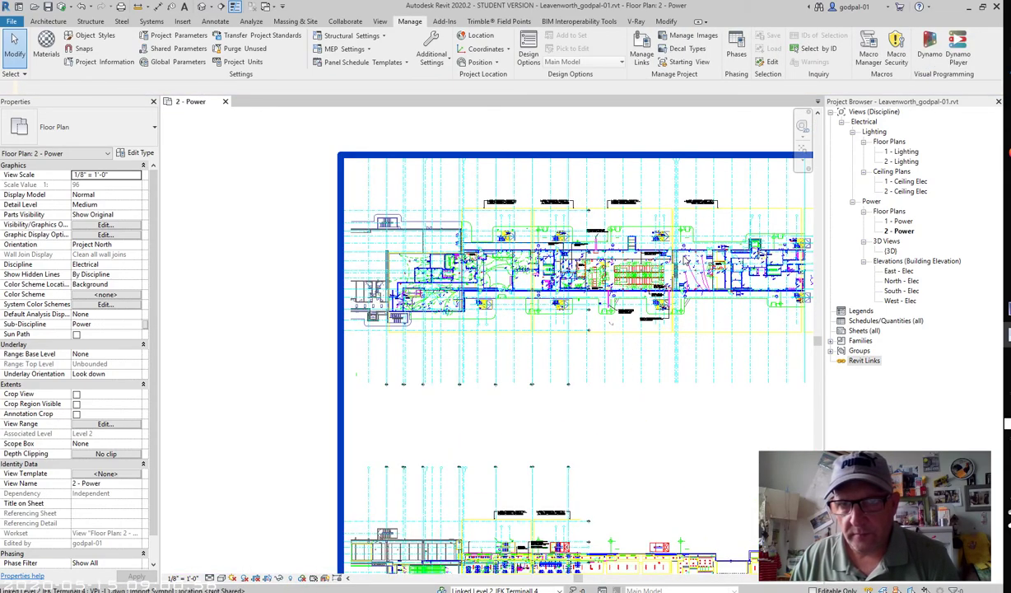
scroll(685, 258, up, 3)
scroll(684, 260, up, 1)
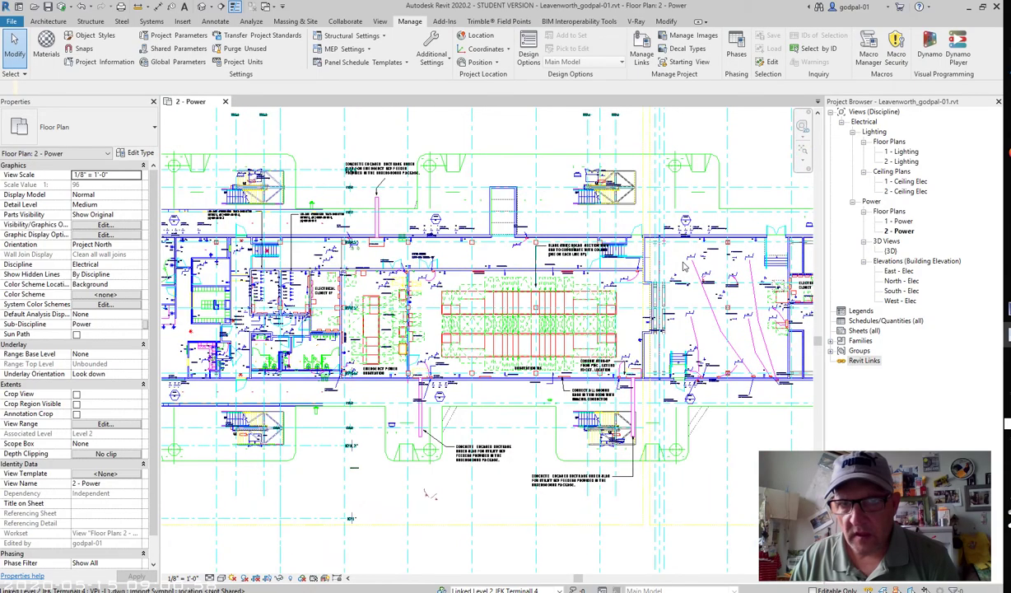
scroll(682, 265, up, 2)
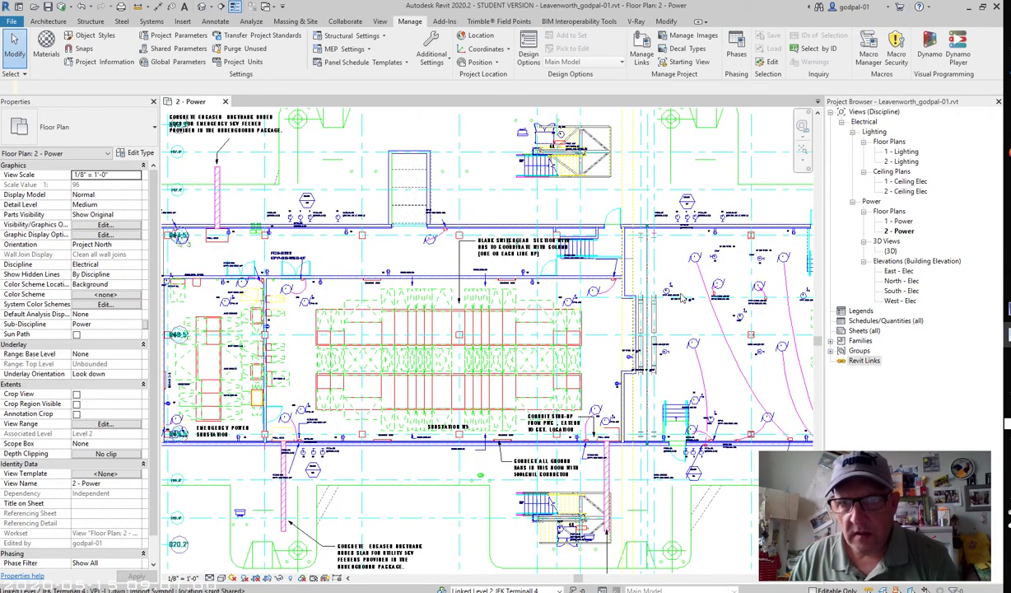
scroll(682, 296, up, 5)
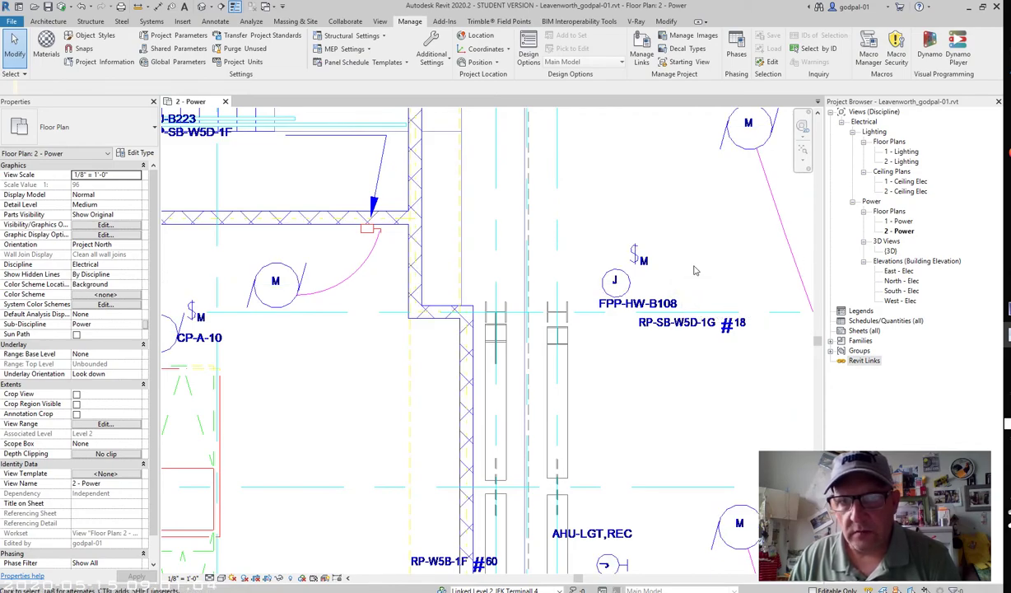
scroll(679, 272, down, 3)
scroll(659, 280, up, 5)
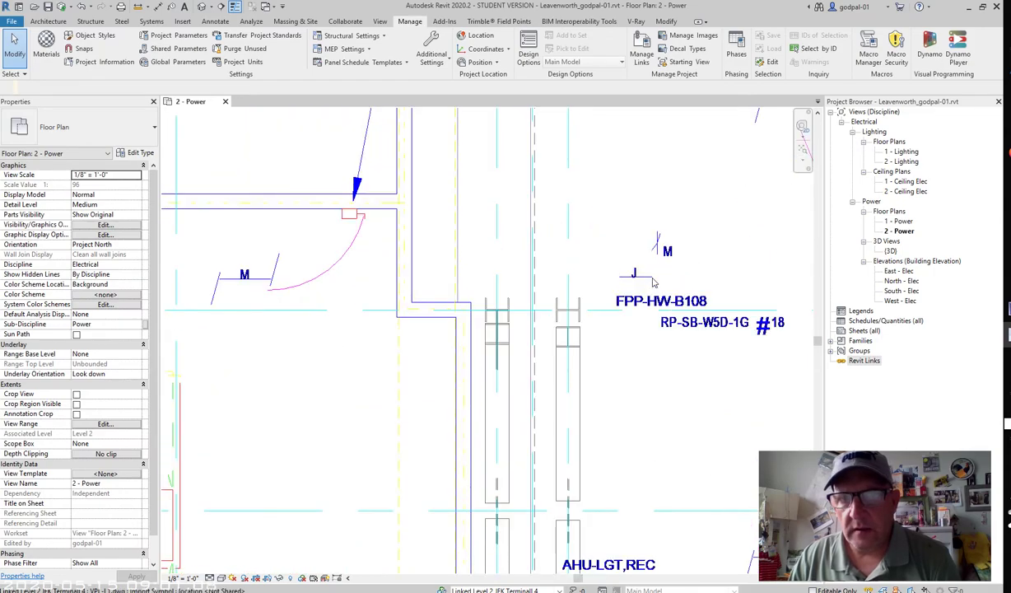
scroll(651, 304, down, 4)
scroll(652, 311, down, 5)
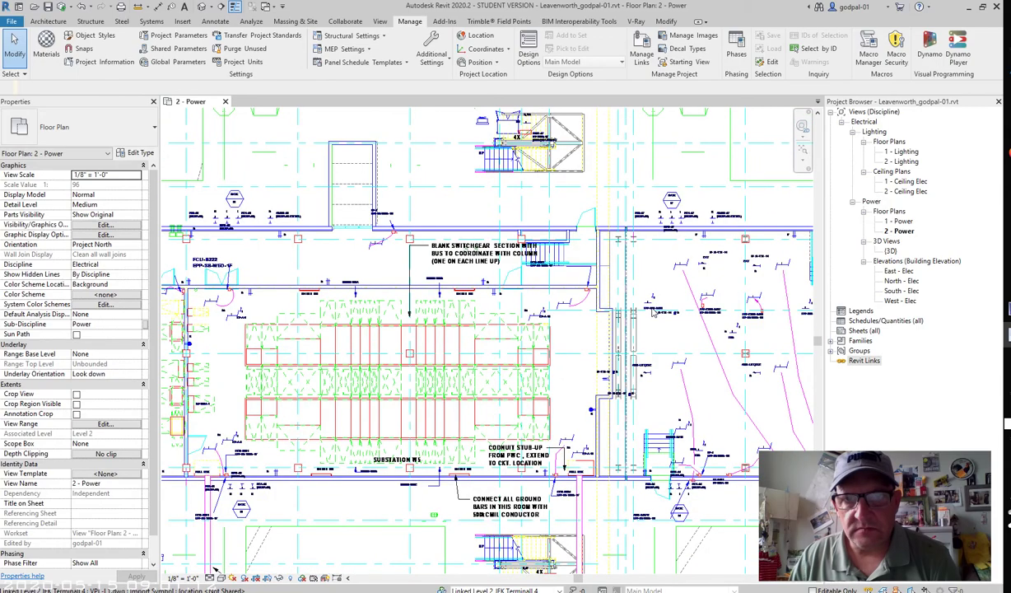
scroll(651, 311, down, 5)
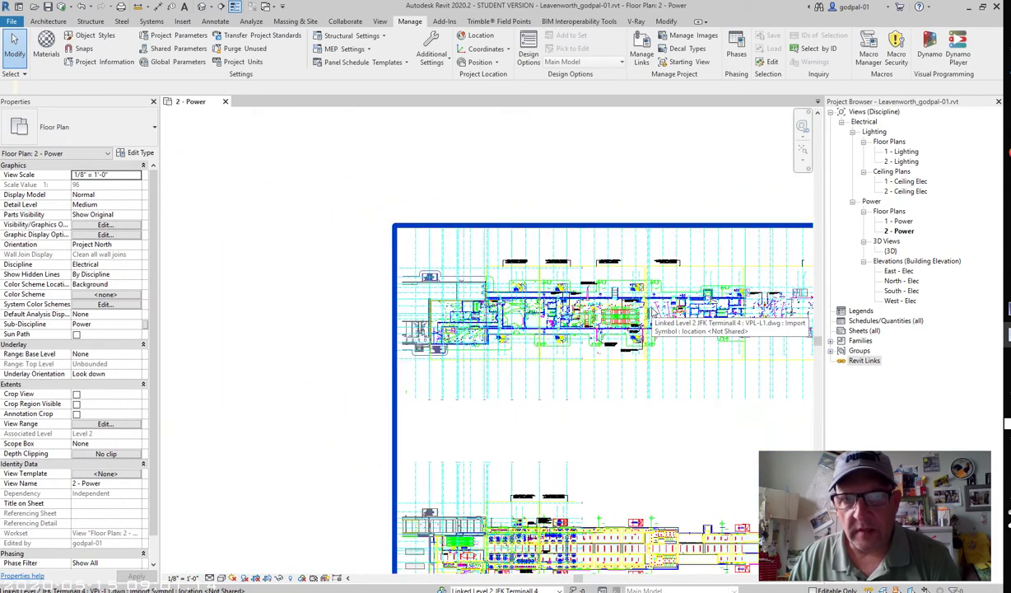
scroll(637, 303, down, 1)
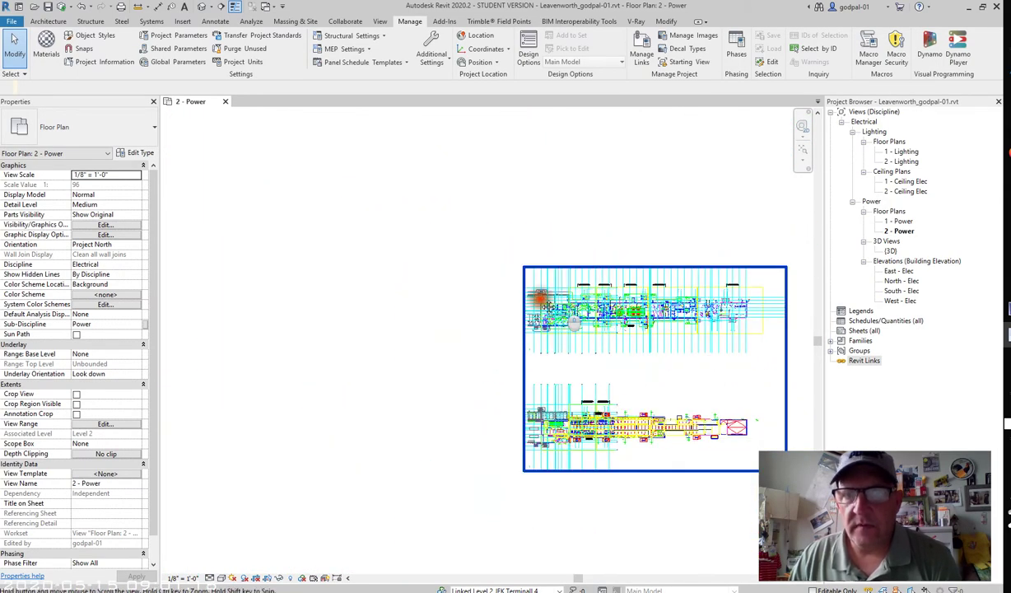
middle_drag(560, 286, 457, 275)
middle_drag(690, 303, 619, 291)
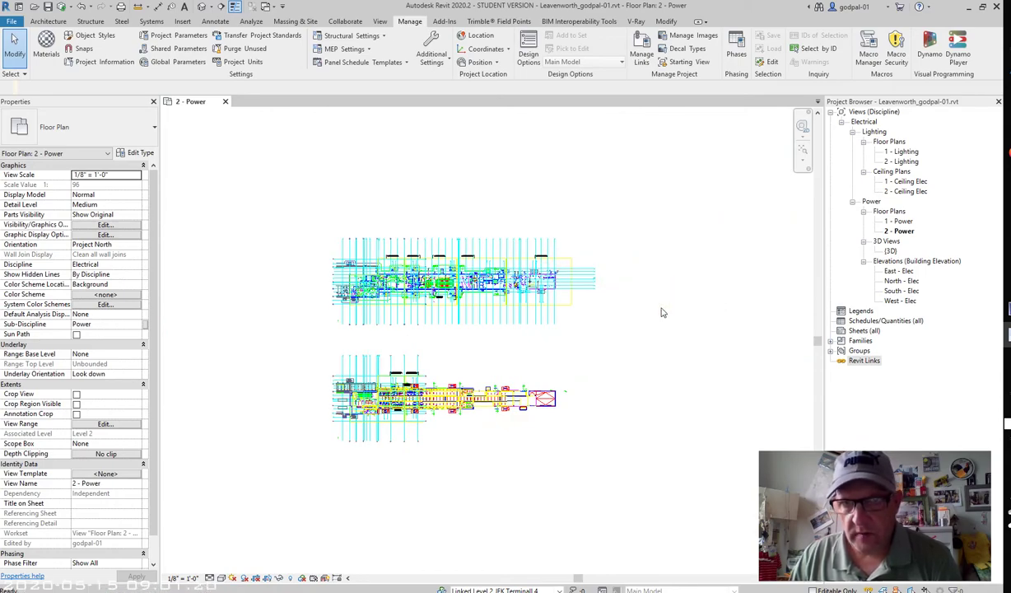
scroll(646, 327, down, 1)
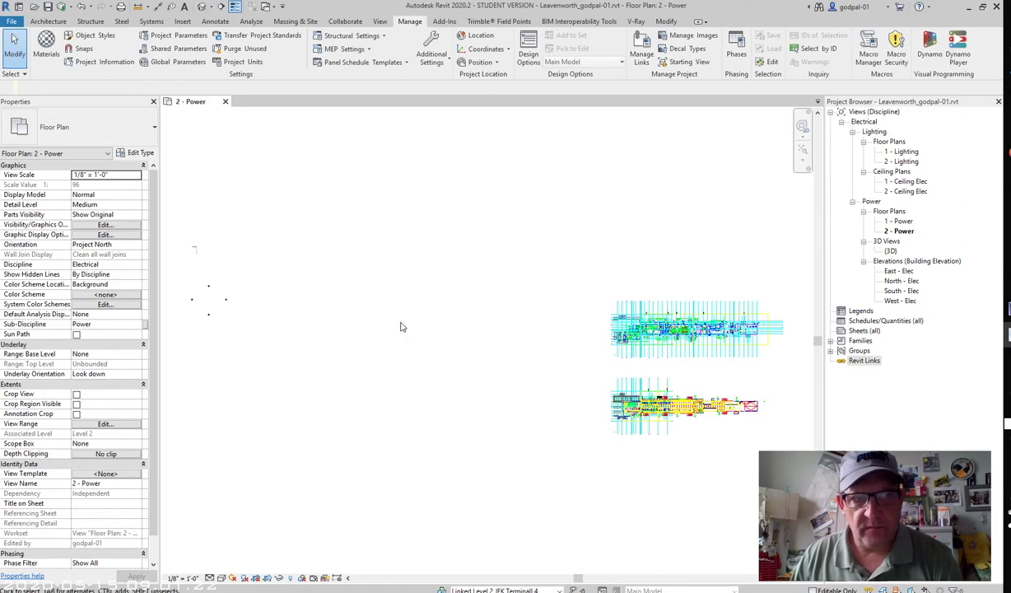